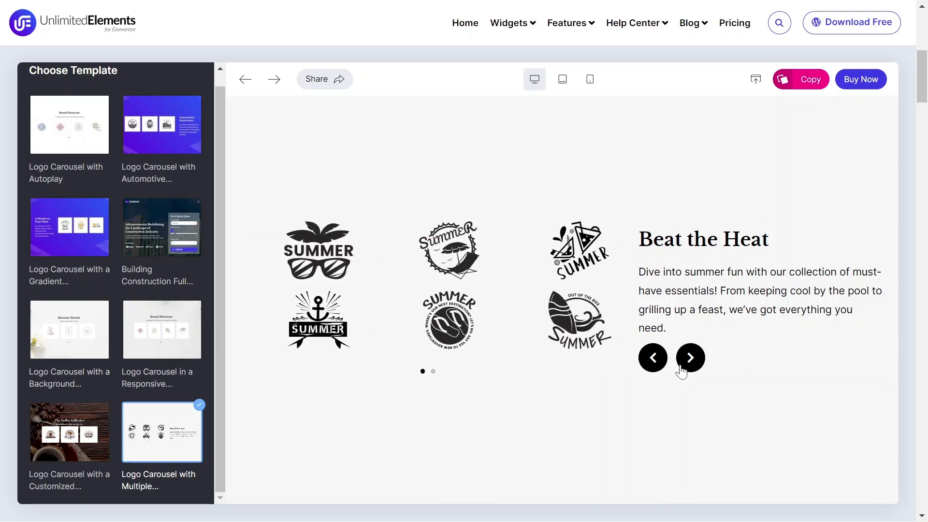
- Preview the coffee, Brand Showcase and gradient-background Logo Carousel templates on the demo page
click(653, 360)
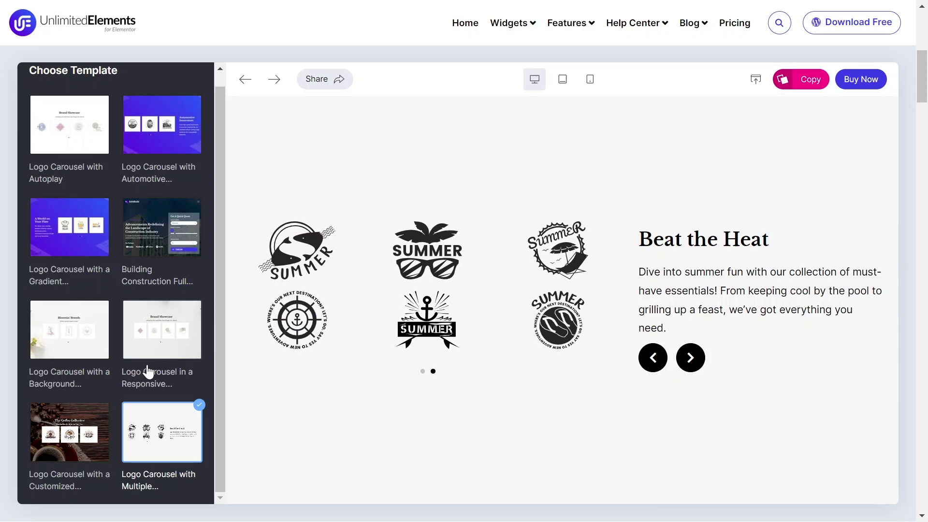
click(58, 428)
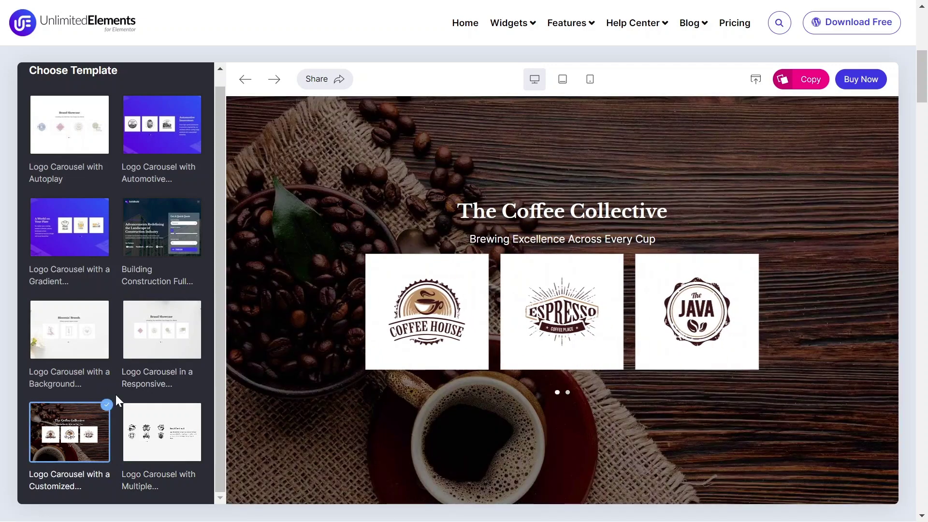
click(173, 341)
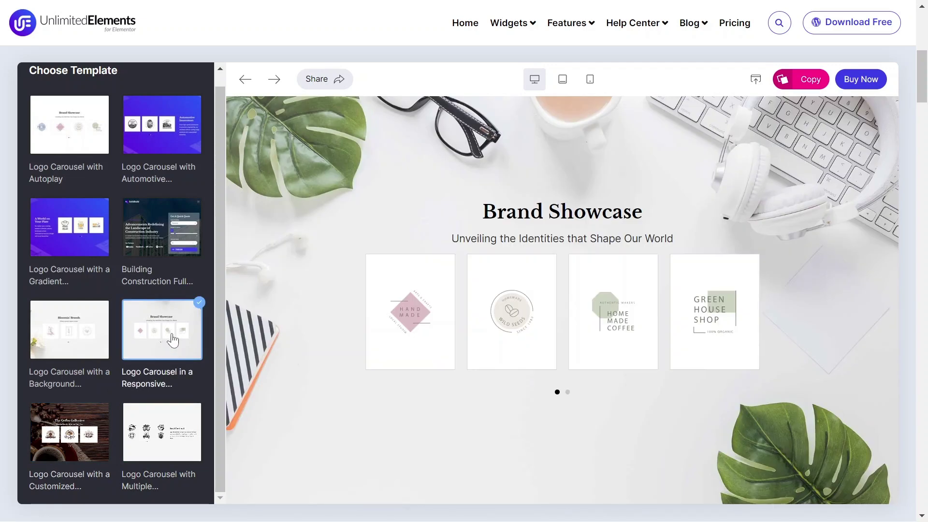
click(69, 237)
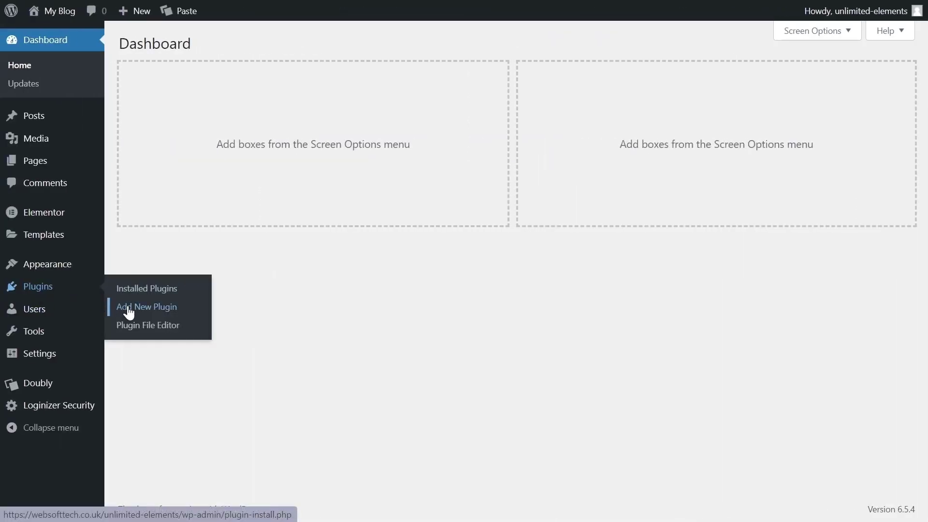
- Upload, install and activate the Unlimited Elements premium plugin zip
click(129, 313)
click(246, 42)
click(424, 161)
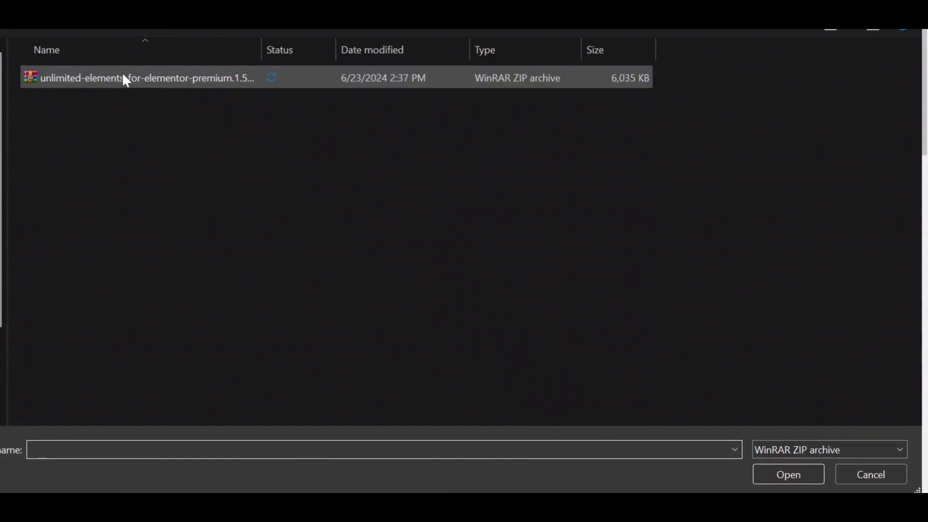
click(124, 78)
click(792, 476)
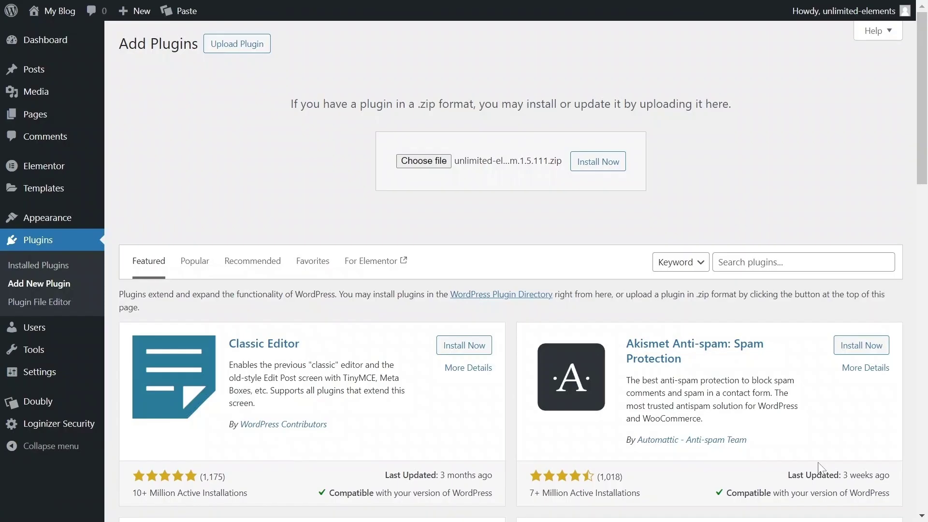
click(594, 166)
click(143, 167)
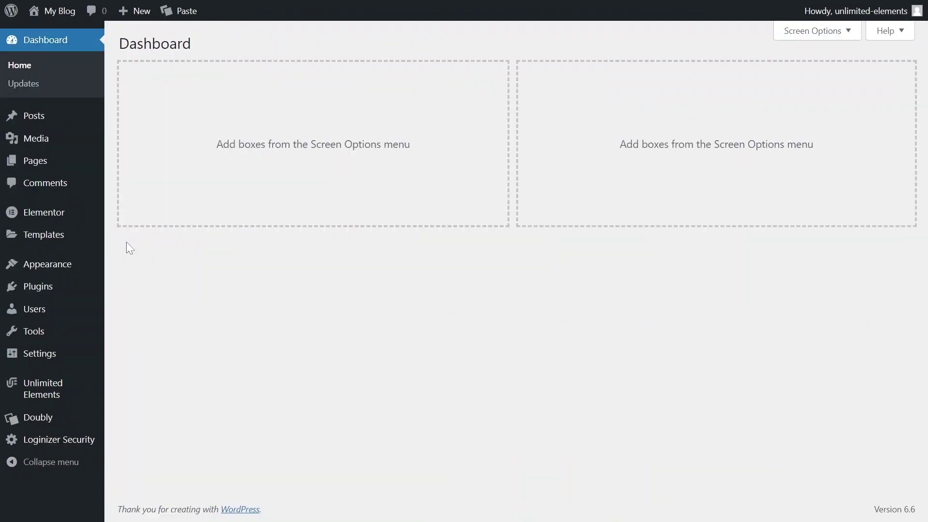
- Search the Unlimited Elements widget catalogue for 'logo carousel' and install the Logo Carousel widget
mouse_move(46, 397)
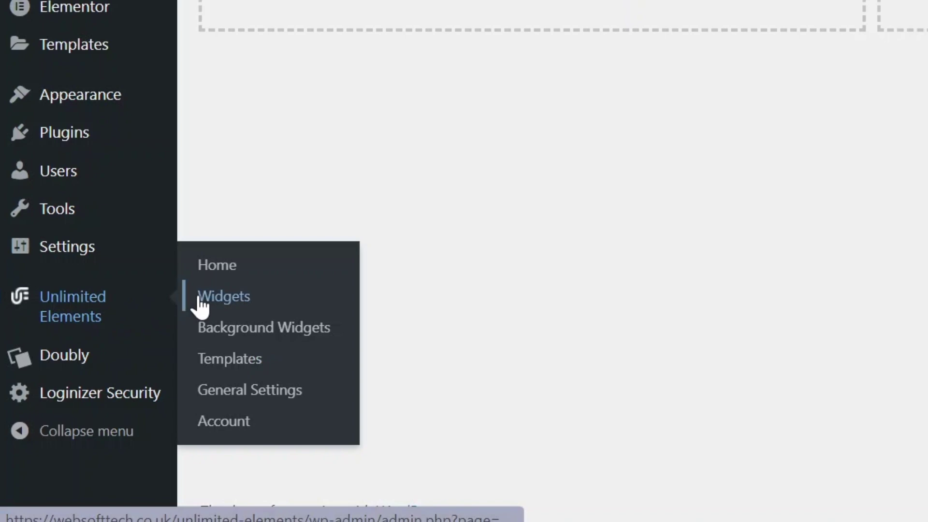
click(215, 305)
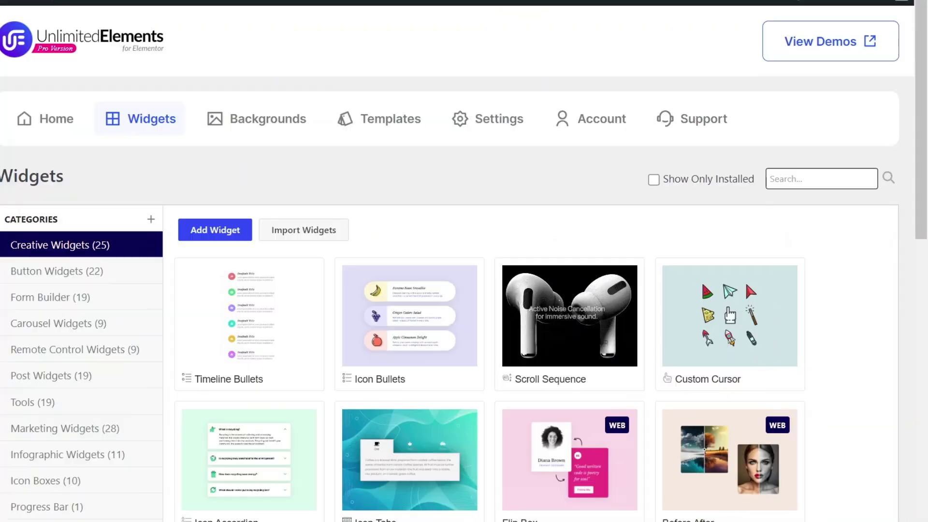
click(828, 171)
text(logo carousel)
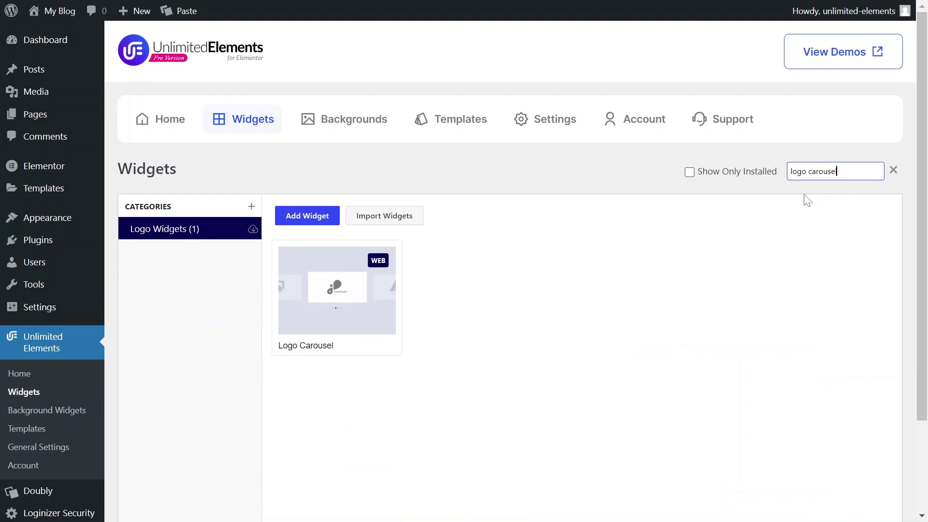
click(308, 306)
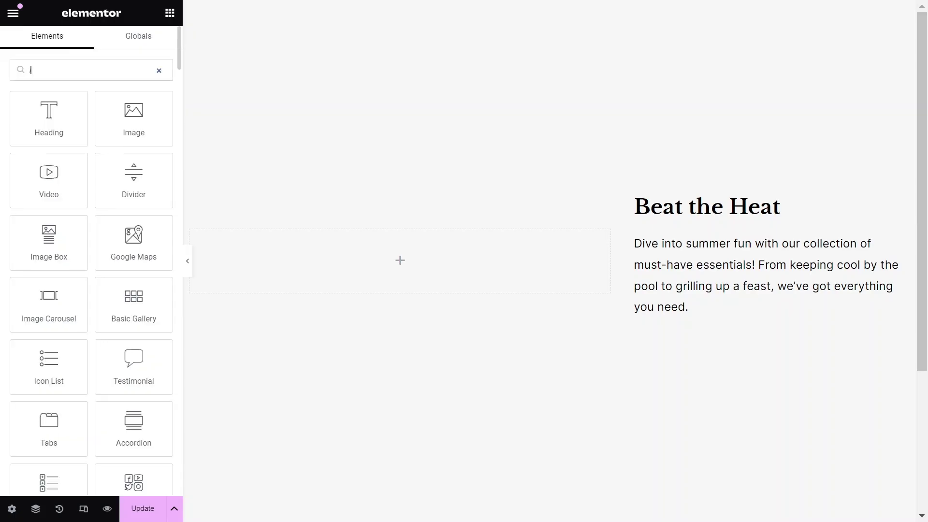
- Search 'logo' and place the Logo Carousel widget in the empty area beside 'Beat the Heat'
text(logo car)
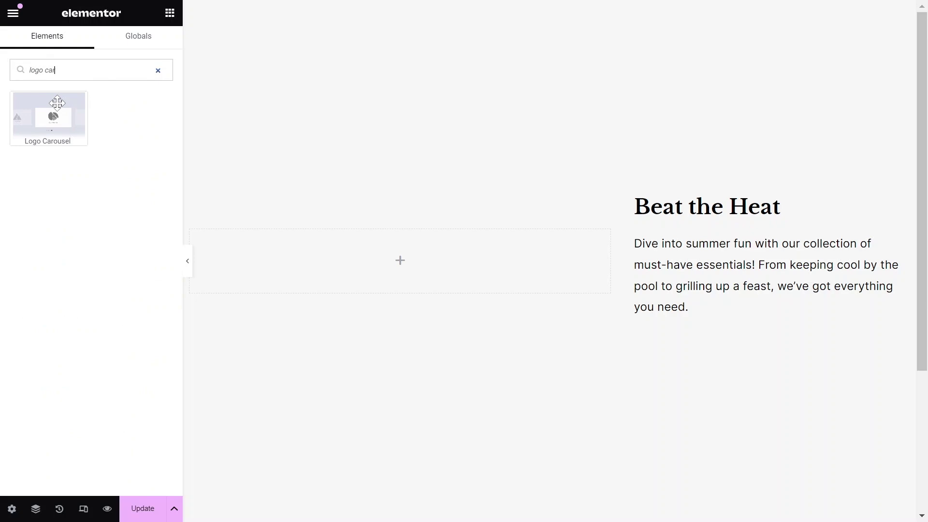
drag(45, 111, 353, 253)
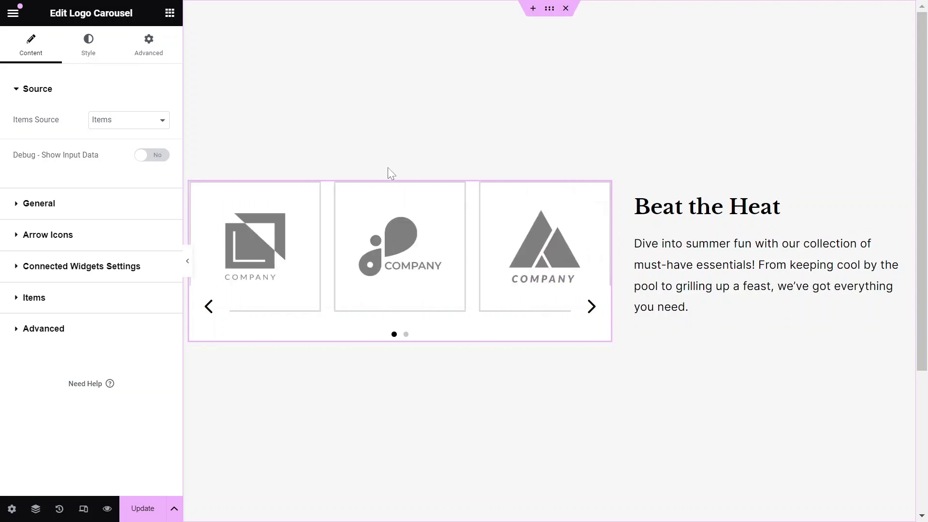
click(157, 124)
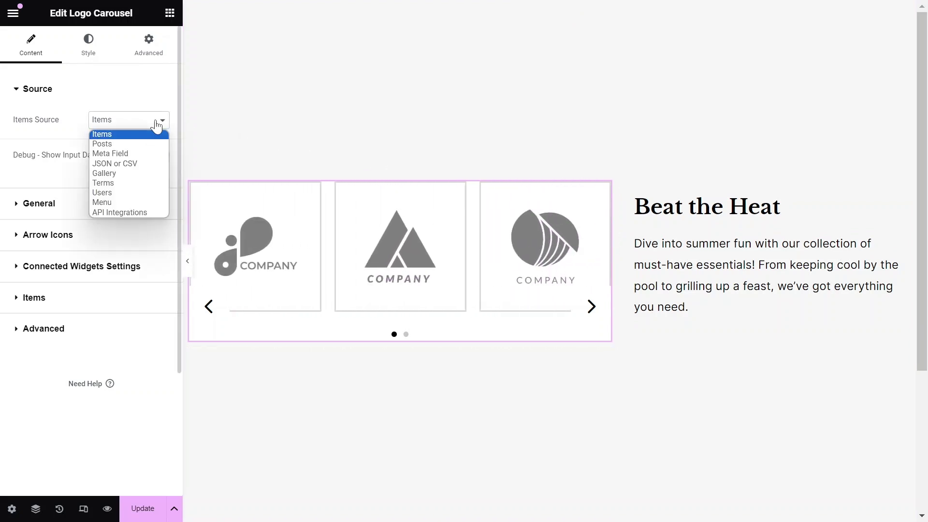
click(125, 144)
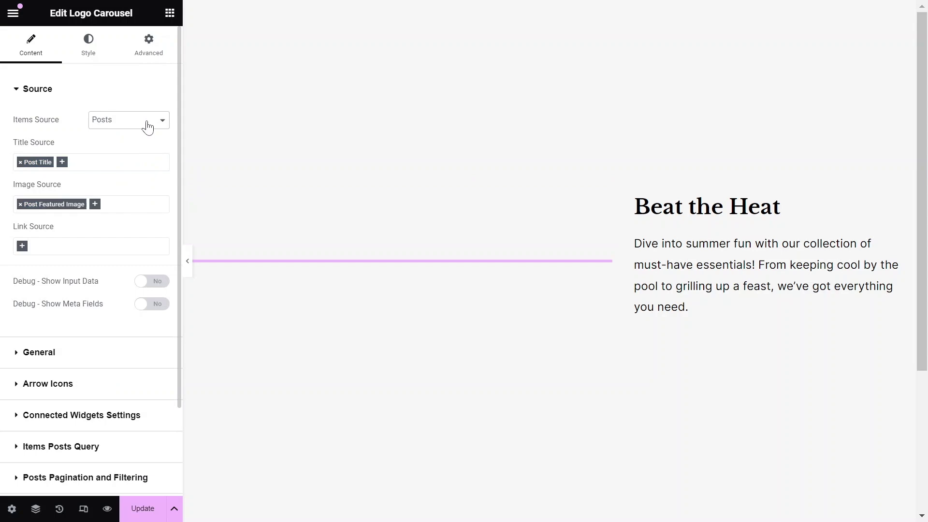
click(148, 127)
click(121, 154)
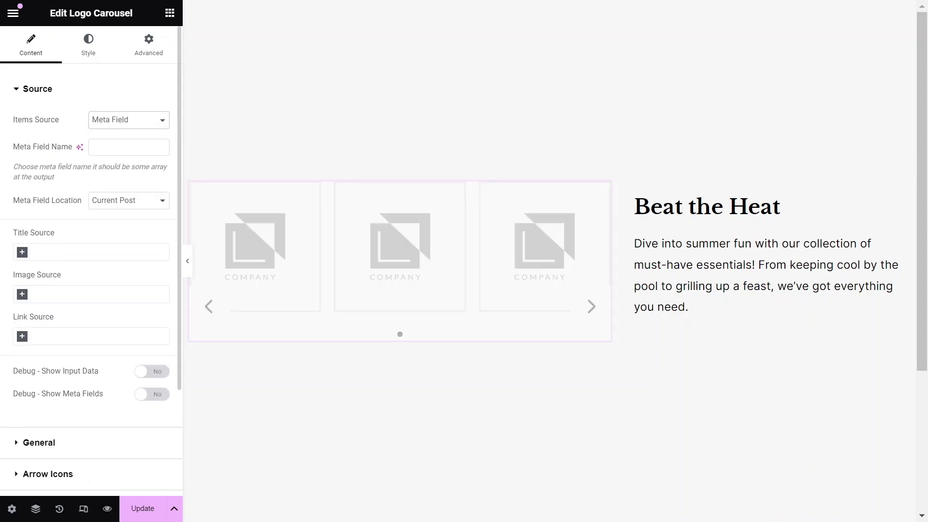
click(145, 127)
click(130, 165)
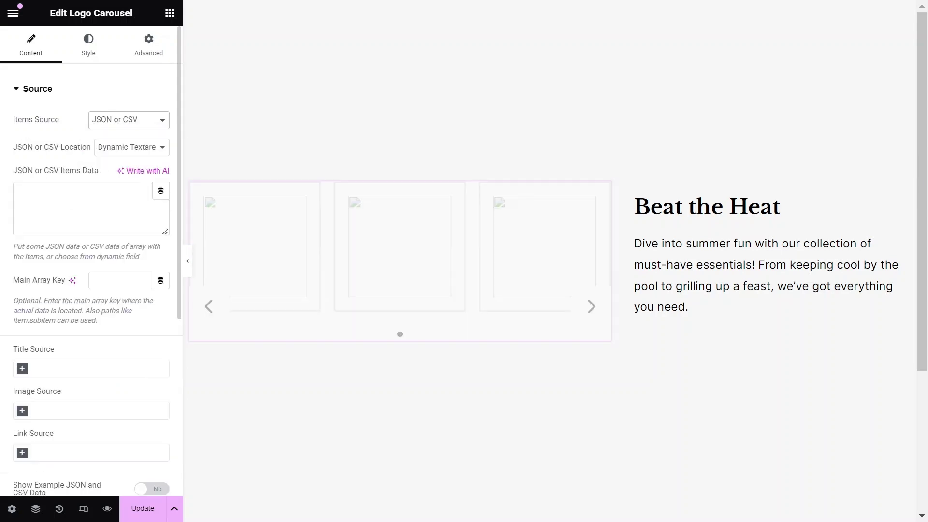
click(139, 124)
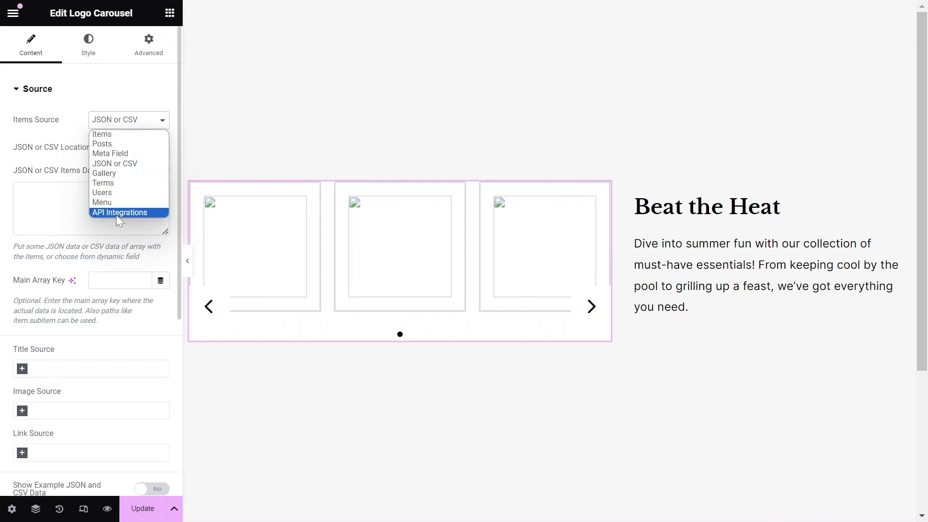
click(104, 134)
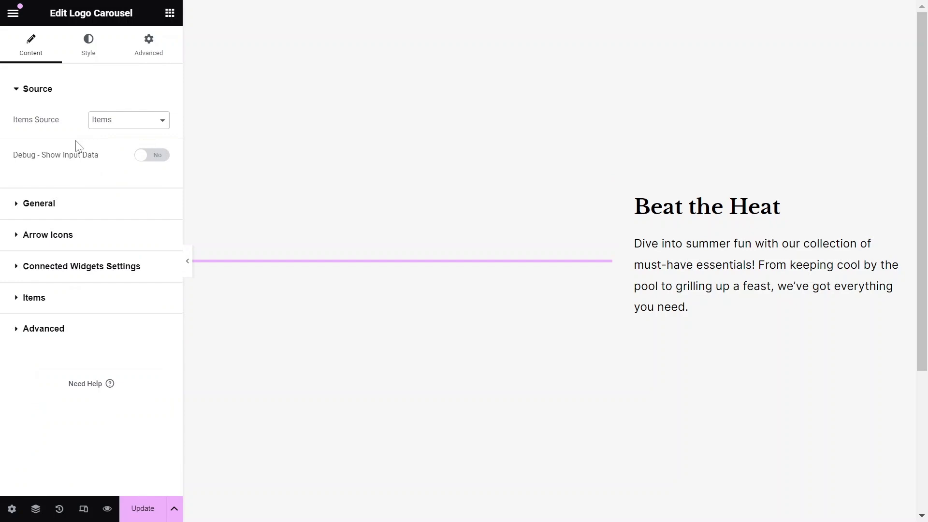
- Move Item 4 above Item 3 and delete the extra and fifth carousel items
click(35, 303)
scroll(44, 309, down, 1)
drag(59, 316, 68, 273)
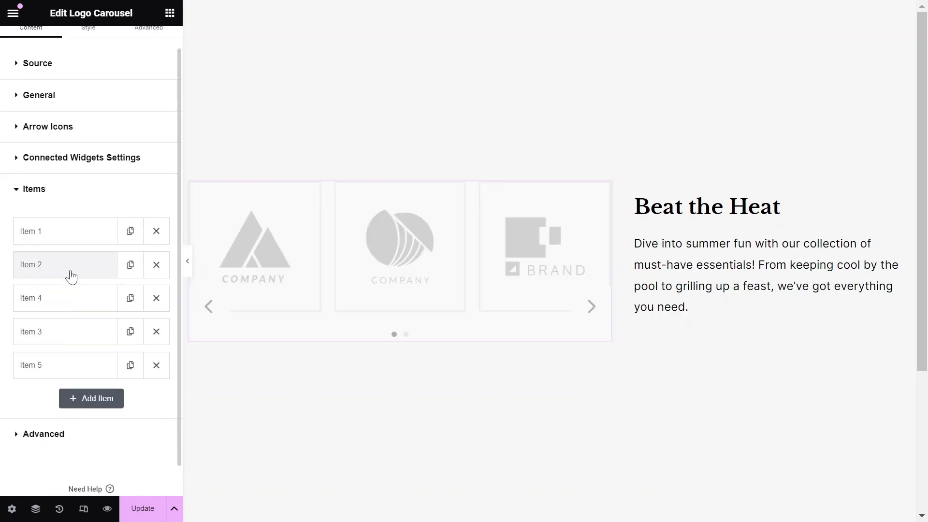
click(88, 400)
click(91, 404)
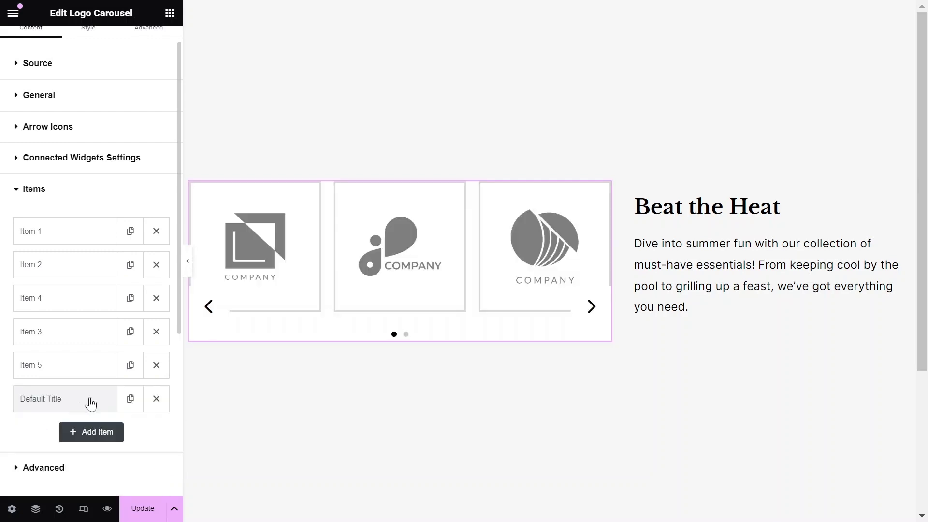
click(156, 400)
click(156, 366)
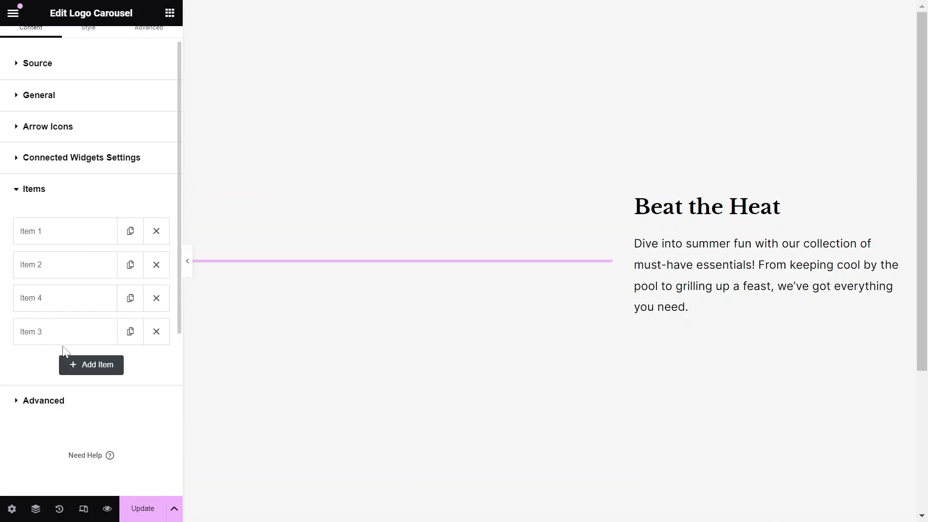
- Give Item 1 the Summer flip-flop logo and paste the unlimited-elements.com link
click(52, 256)
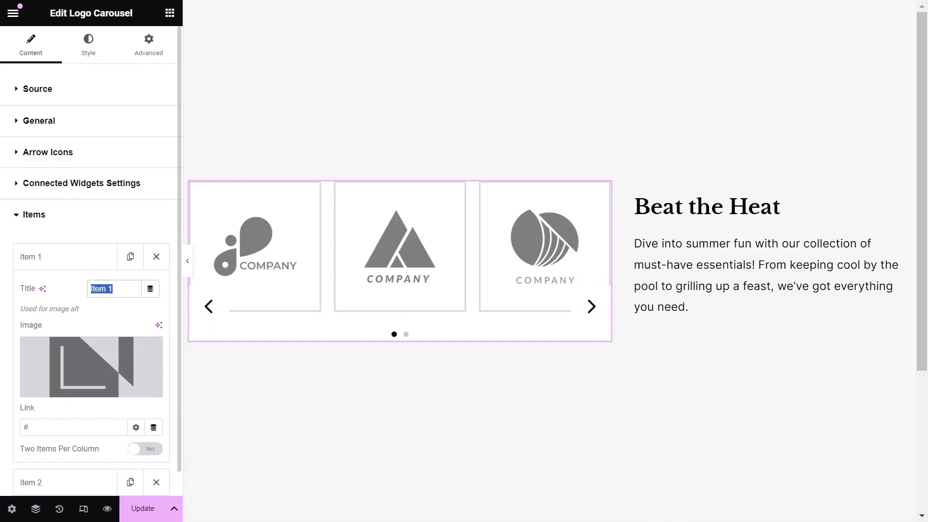
click(100, 346)
click(290, 259)
click(867, 481)
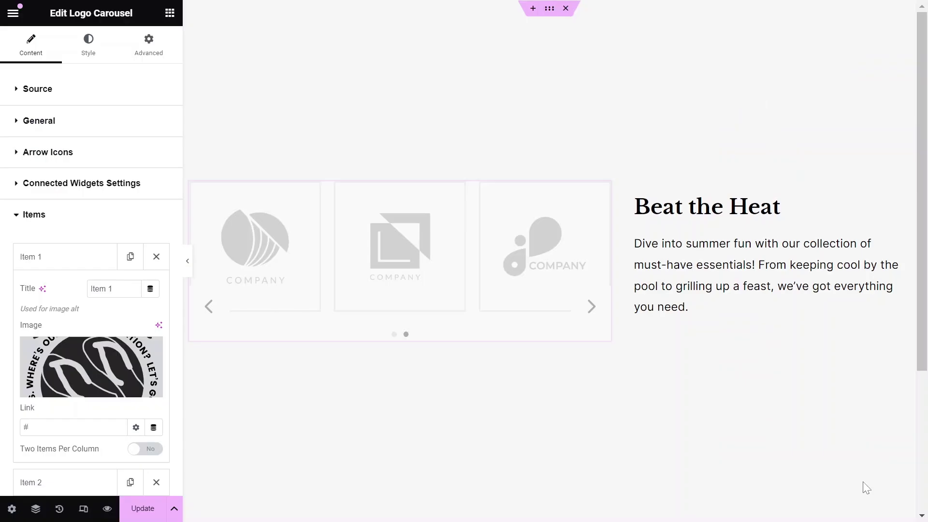
scroll(35, 329, down, 1)
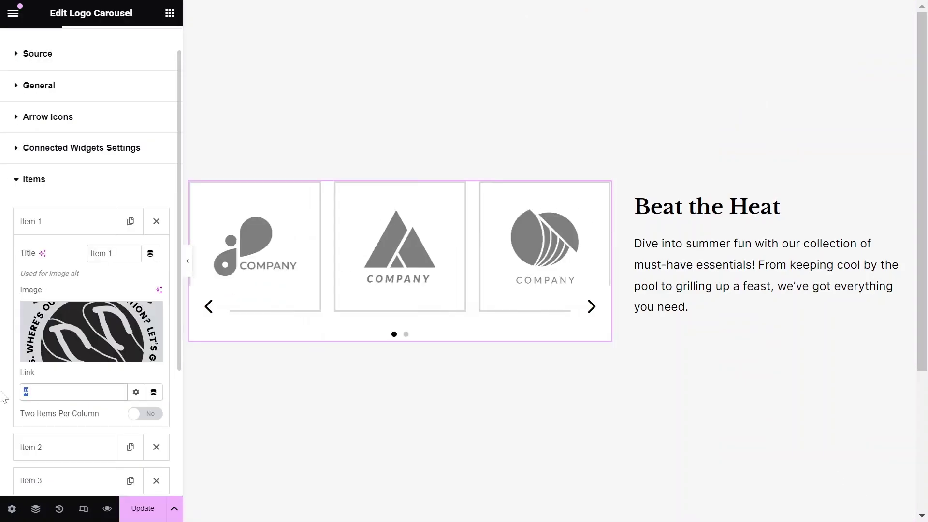
text(https://unlimited-elements.com/)
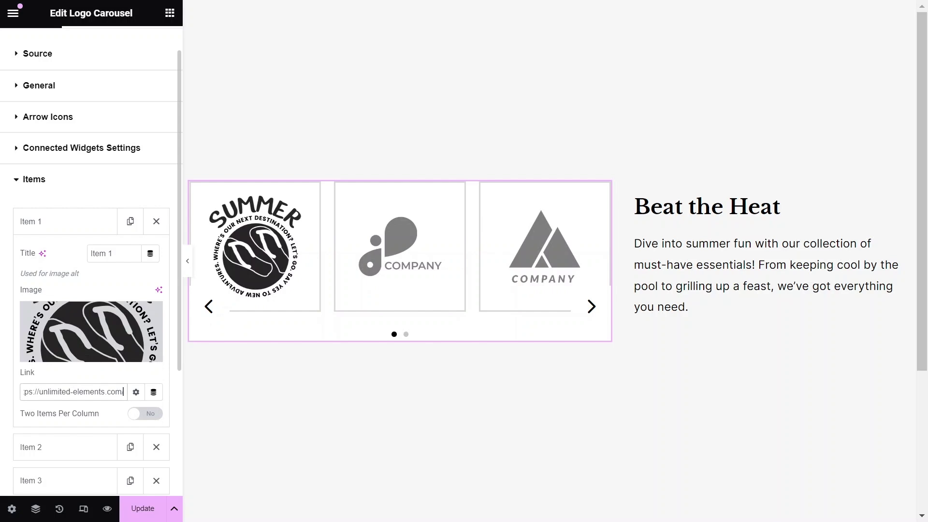
scroll(48, 365, down, 1)
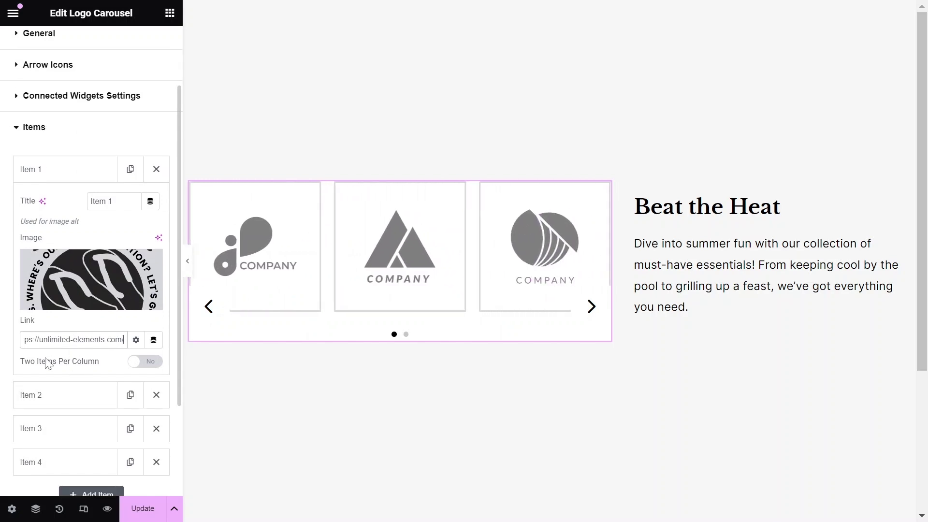
- Enable Two Items Per Column and set Image 2 to the cocktail logo with the unlimited-elements.com link
click(154, 363)
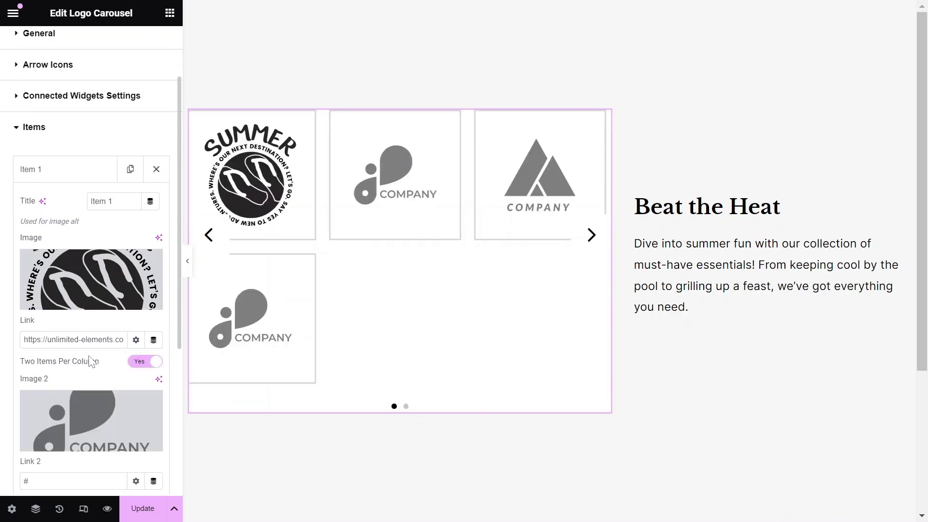
scroll(87, 360, down, 1)
click(65, 389)
click(215, 250)
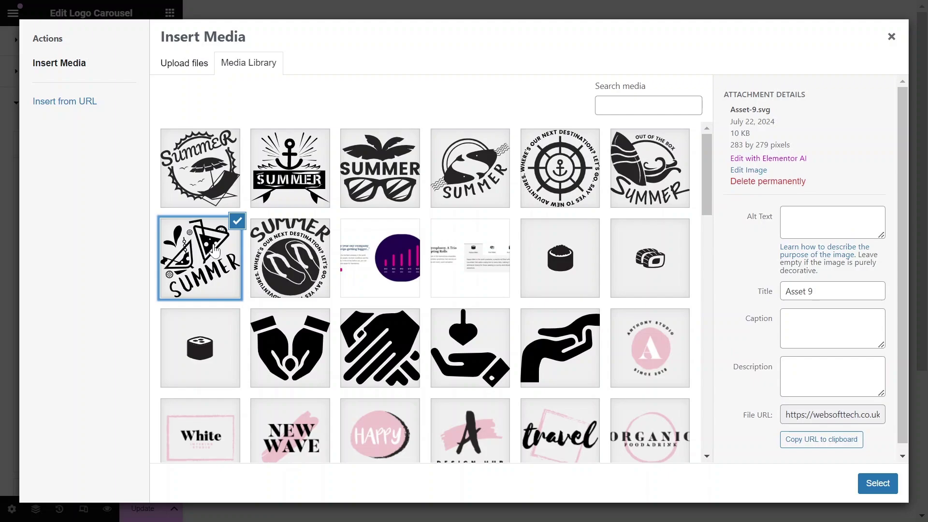
click(878, 483)
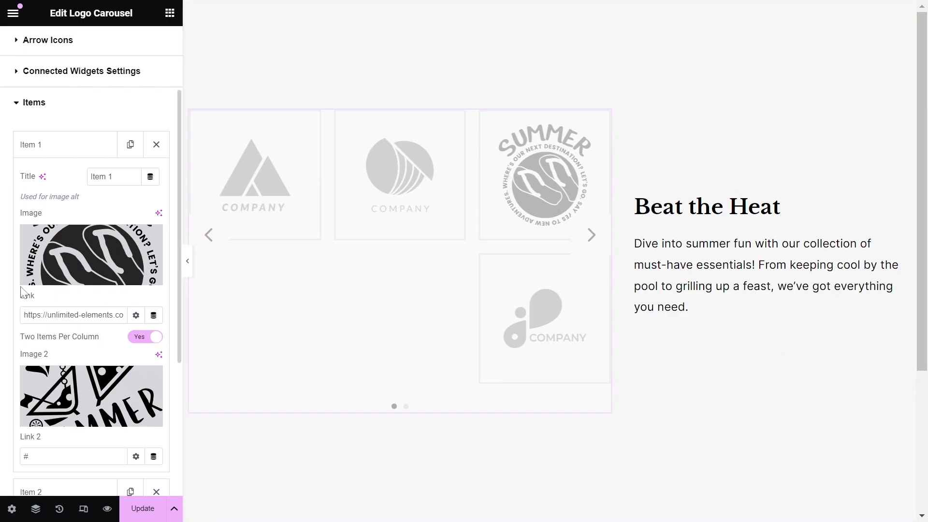
scroll(21, 293, down, 2)
click(25, 376)
text(https://unlimited-elements.com/)
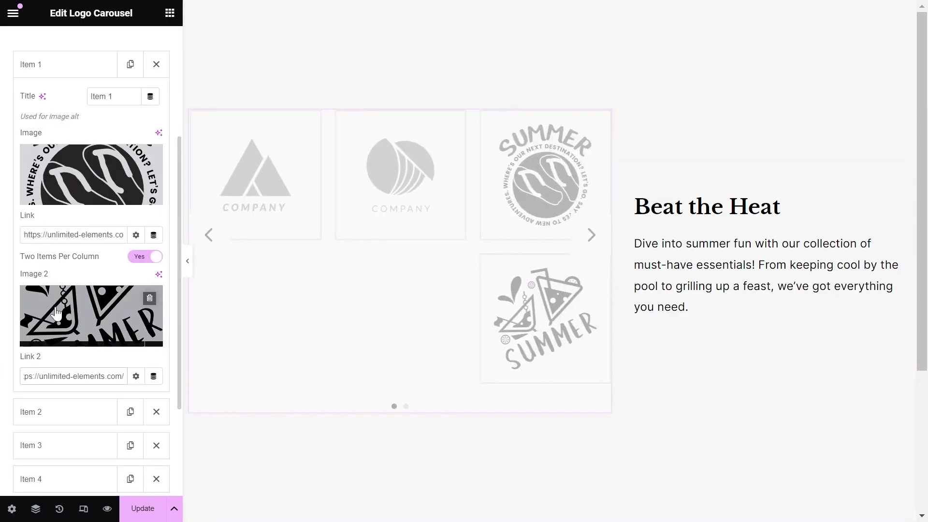
- Set the next item's second image to the ship-wheel Summer logo
click(57, 312)
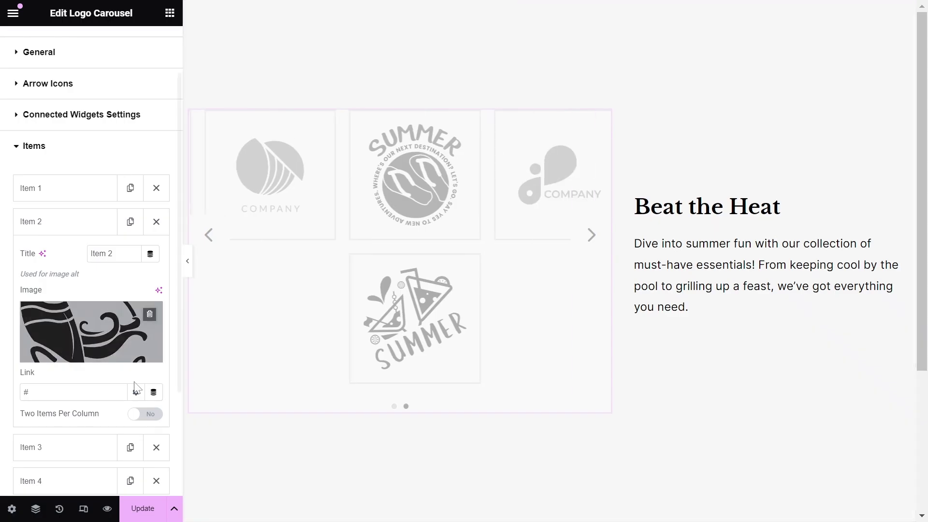
click(139, 412)
click(93, 476)
click(560, 168)
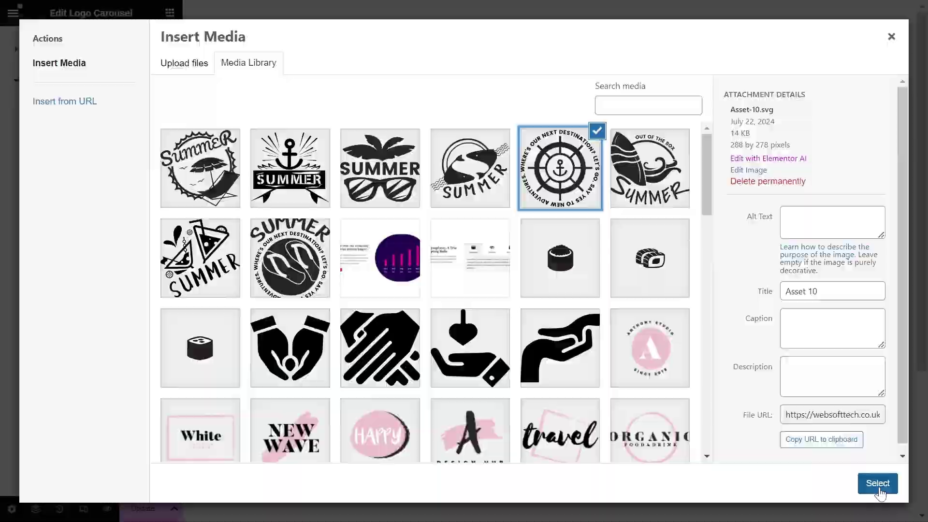
click(877, 483)
click(48, 155)
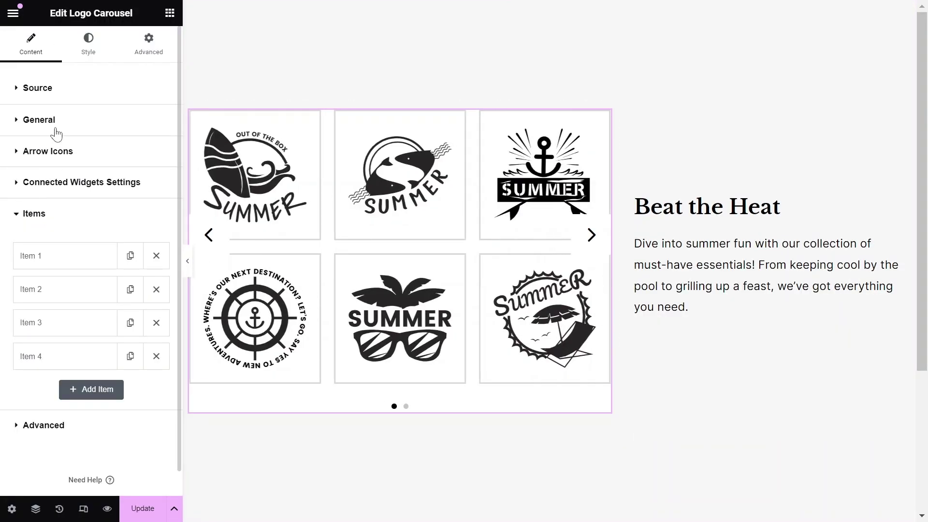
- Hide the built-in arrows, keeping 3 visible items, autoplay, pause on hover, dots and loop
click(56, 135)
click(143, 148)
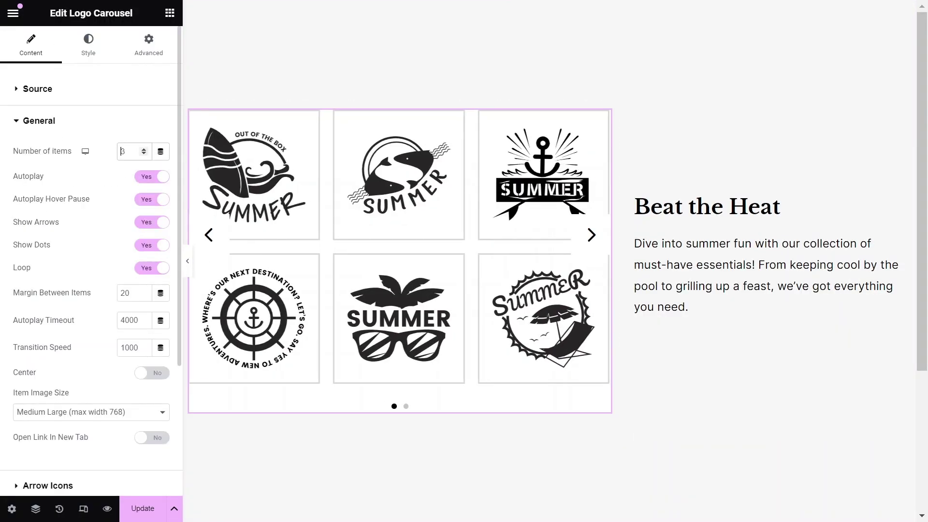
key(Down)
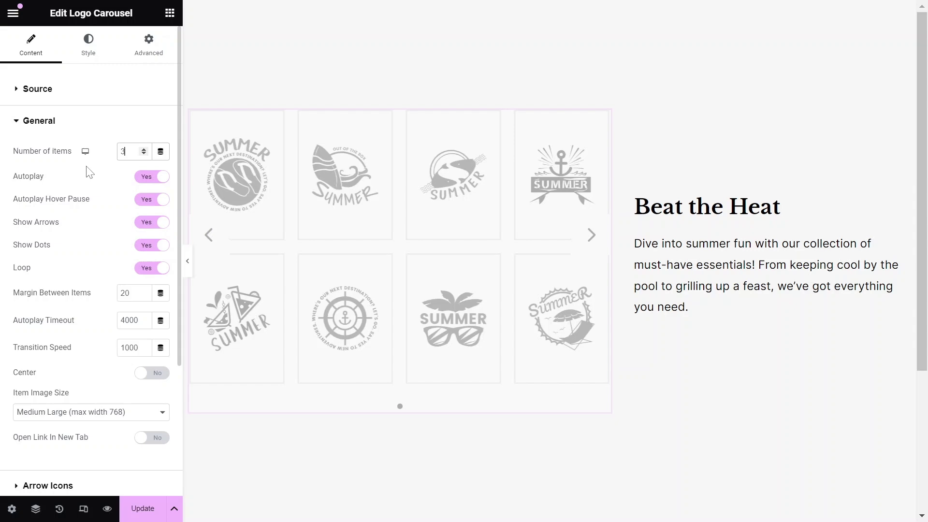
click(148, 178)
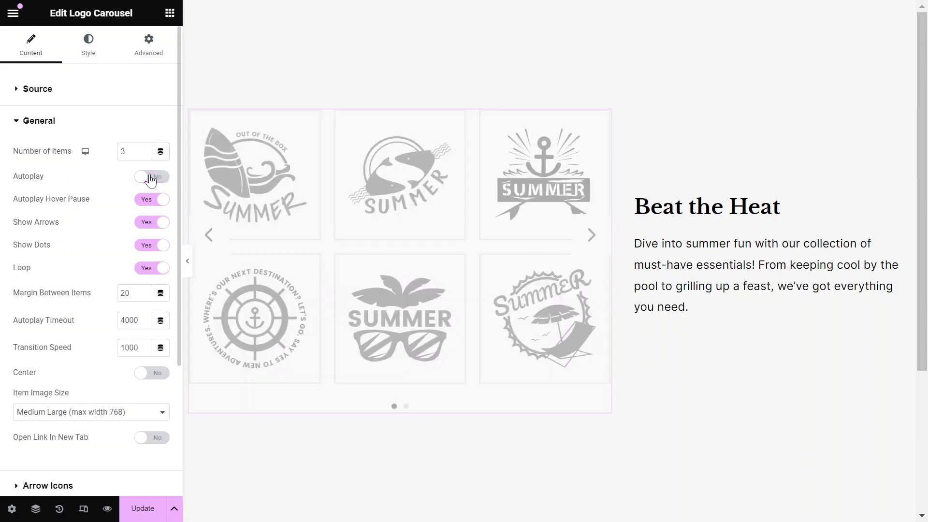
click(151, 177)
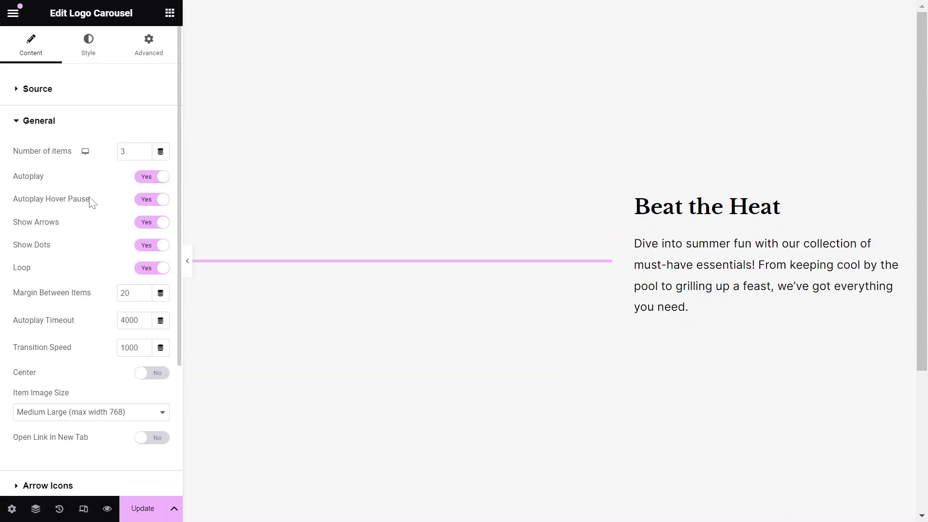
click(145, 204)
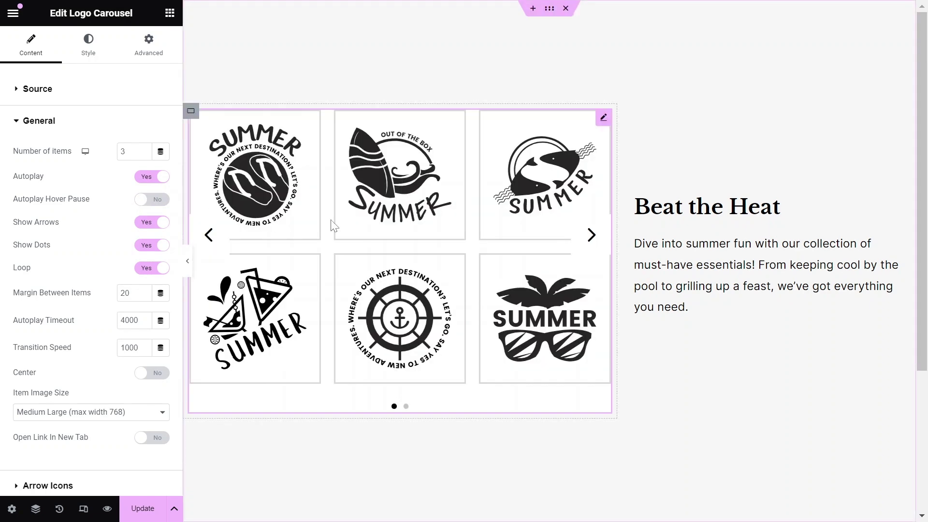
click(163, 202)
click(145, 223)
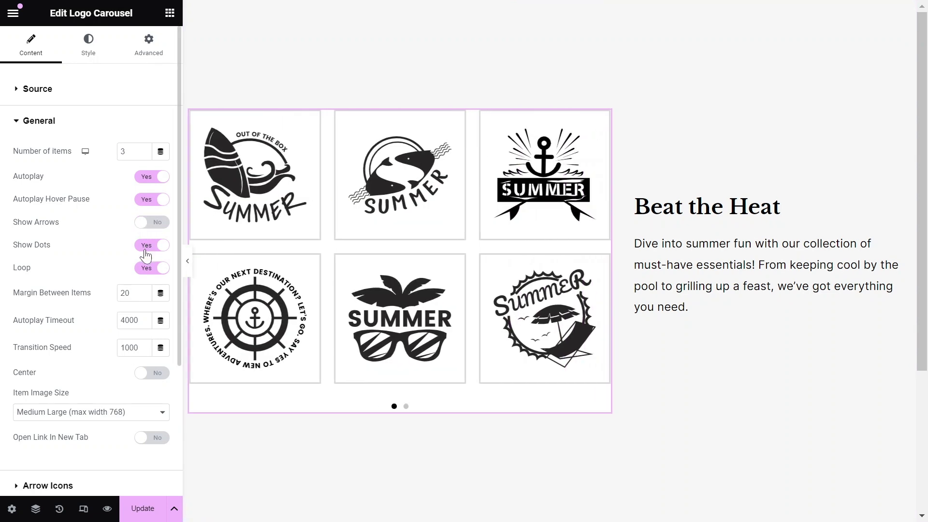
click(146, 247)
click(152, 247)
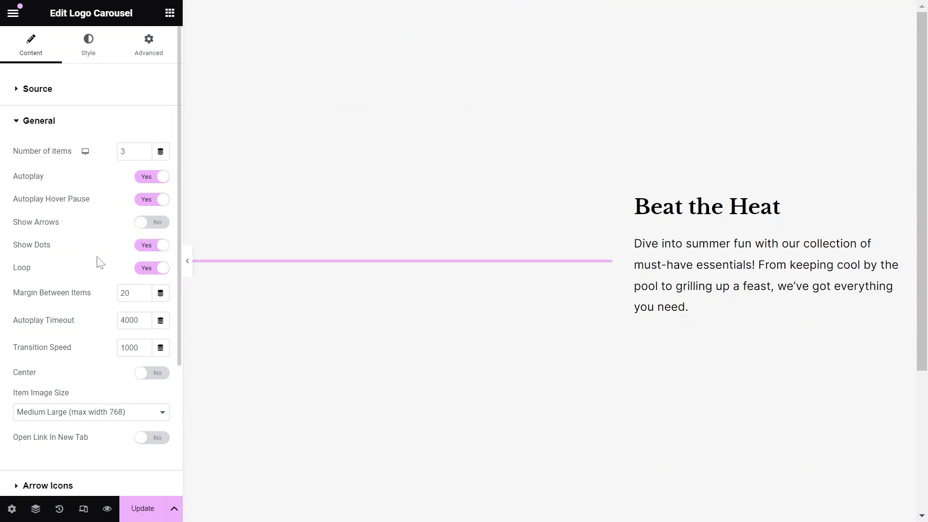
click(148, 274)
click(154, 273)
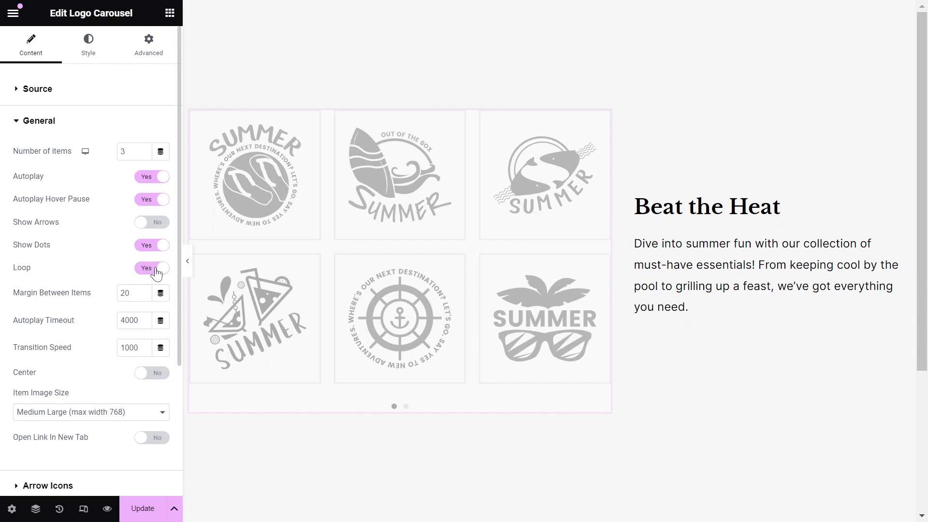
- Keep item margin 20 and autoplay timeout 4000, and set transition speed to 1500
scroll(156, 274, down, 1)
key(BackSpace)
text(4)
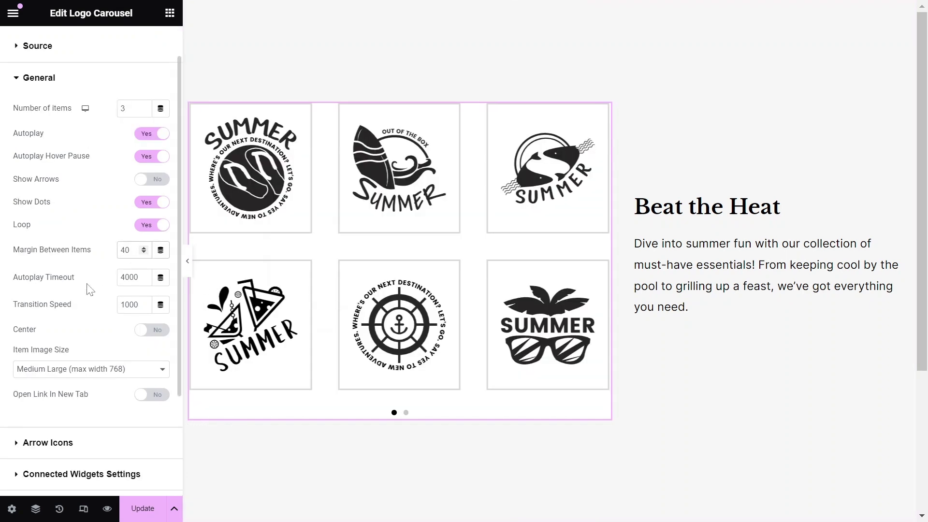
key(BackSpace)
text(2)
click(123, 277)
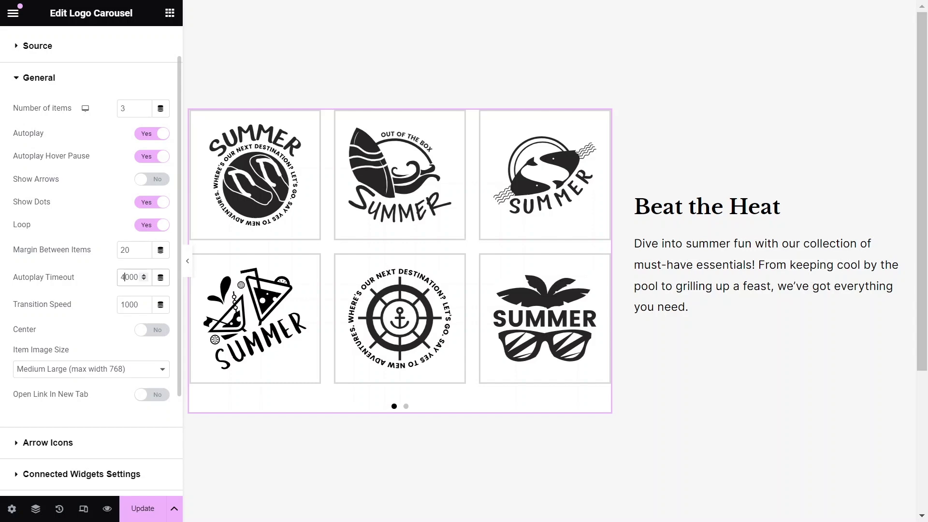
key(BackSpace)
text(3)
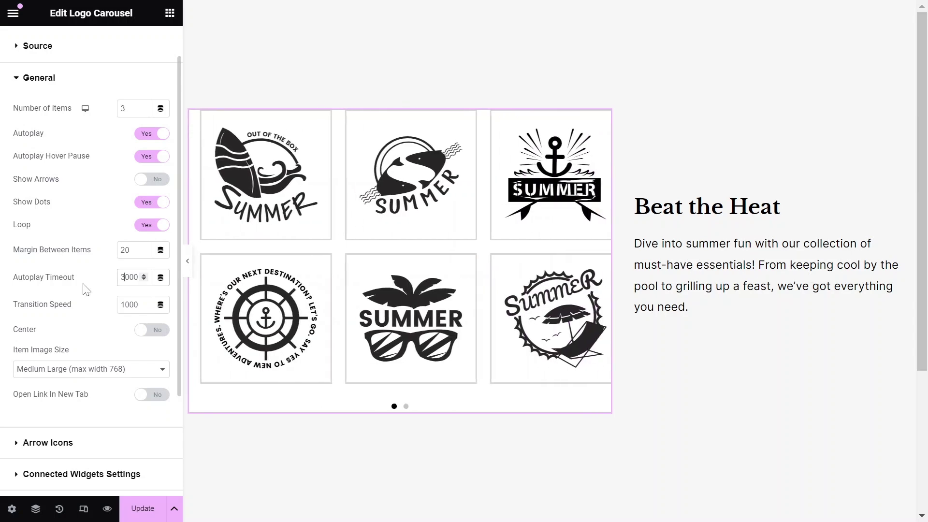
key(BackSpace)
text(4)
click(129, 305)
key(BackSpace)
text(5)
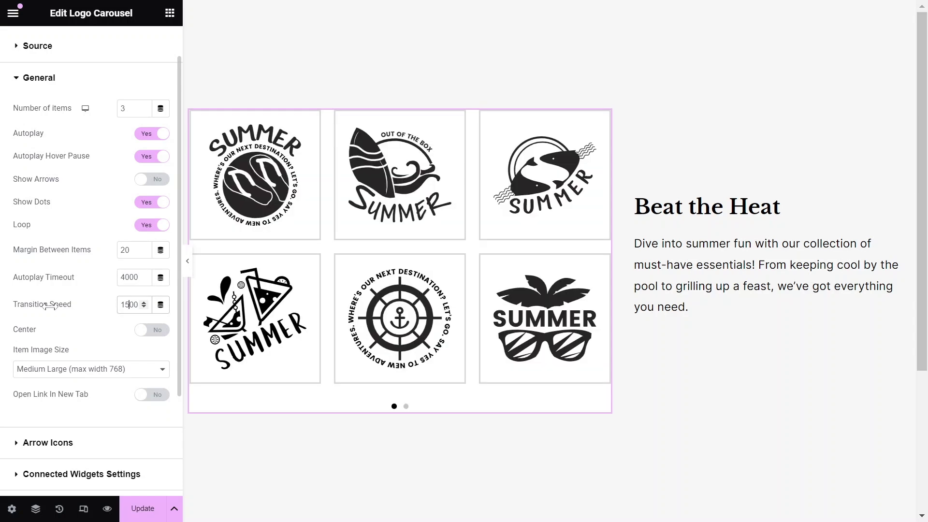
- Keep Center off and Medium Large image size, and make logo links open in a new tab
scroll(59, 300, down, 1)
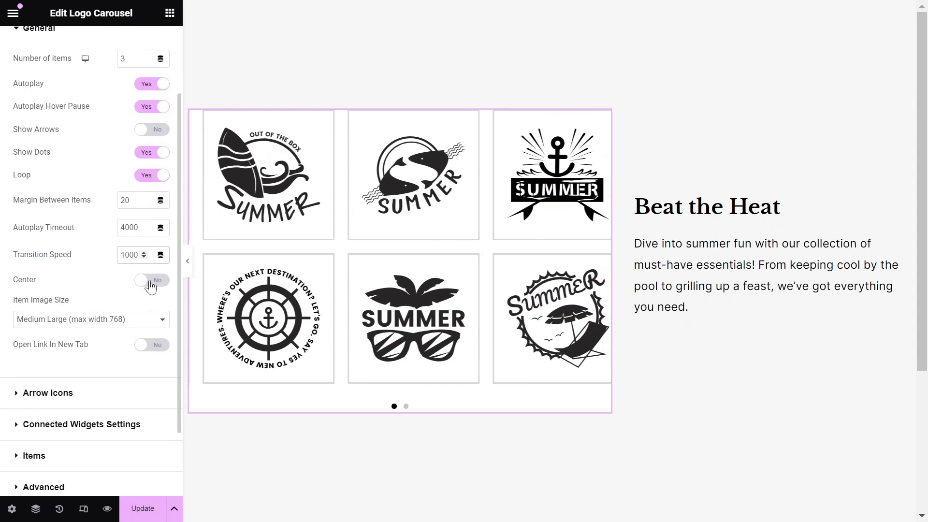
click(161, 284)
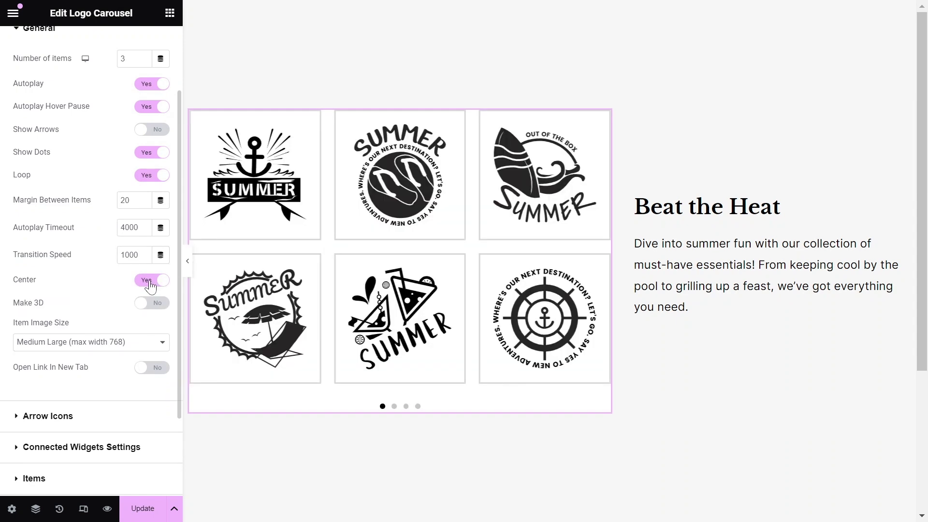
click(145, 304)
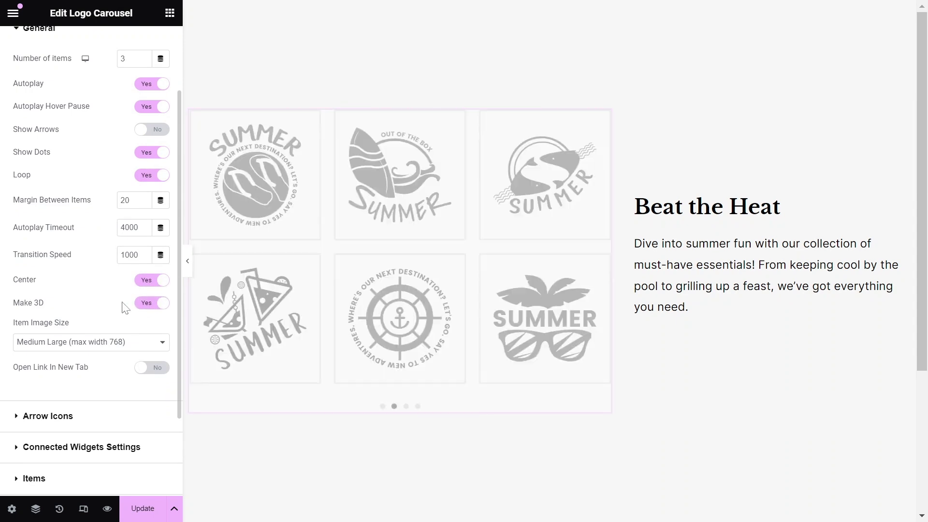
click(146, 280)
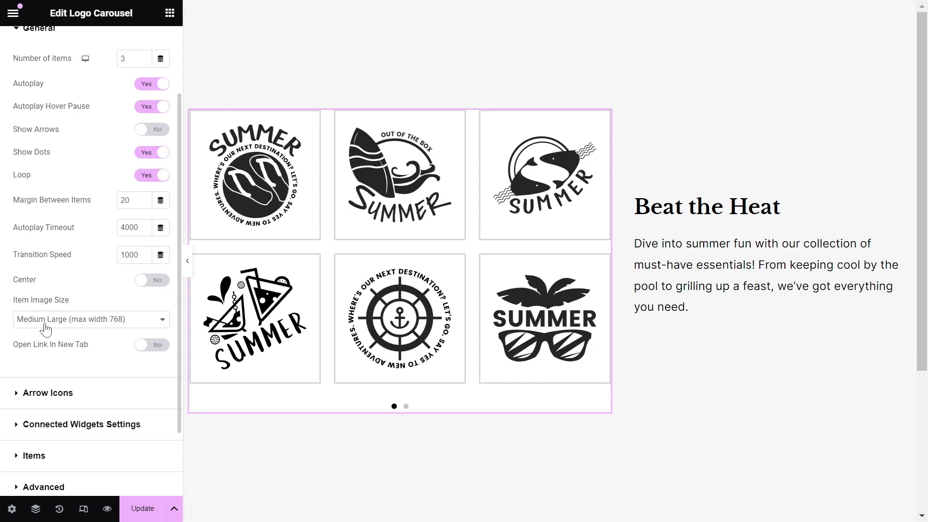
click(106, 323)
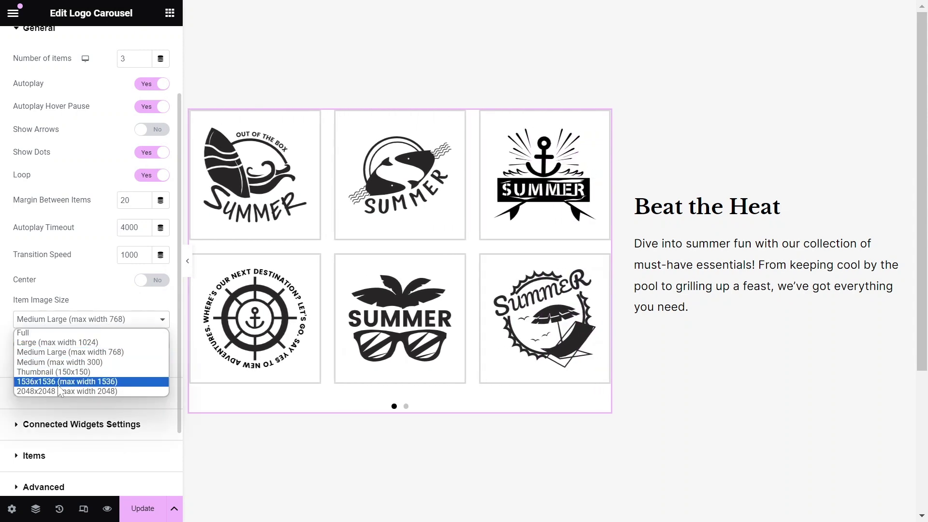
click(66, 352)
scroll(56, 288, down, 1)
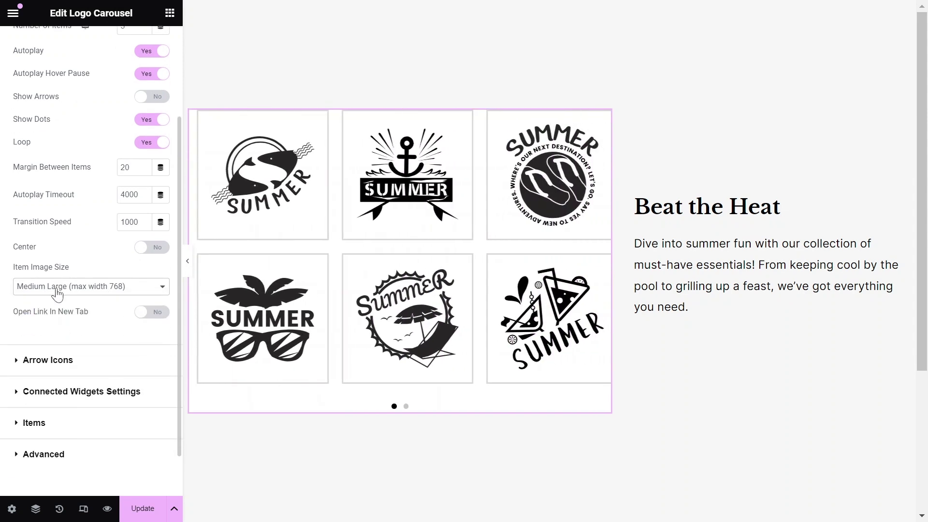
click(154, 313)
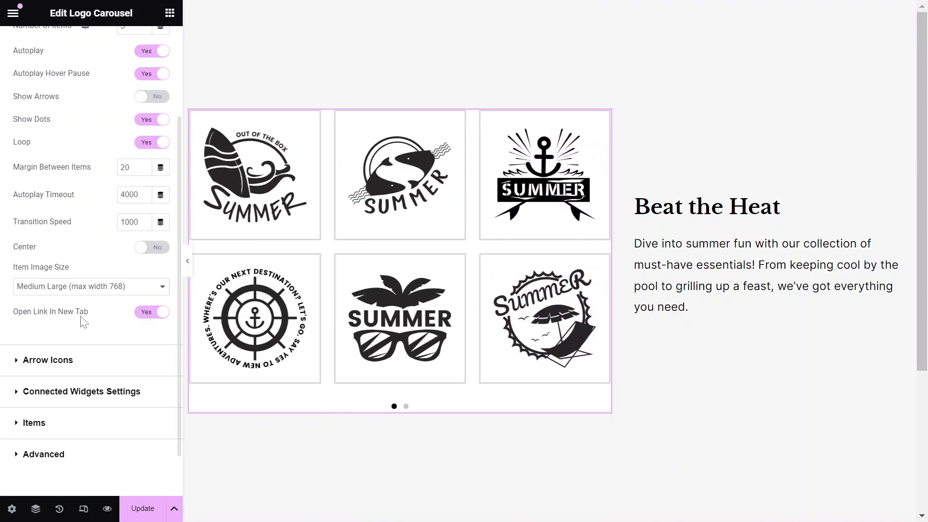
scroll(39, 321, down, 2)
- Set the left arrow icon to the left chevron and the right arrow to the right chevron
click(29, 309)
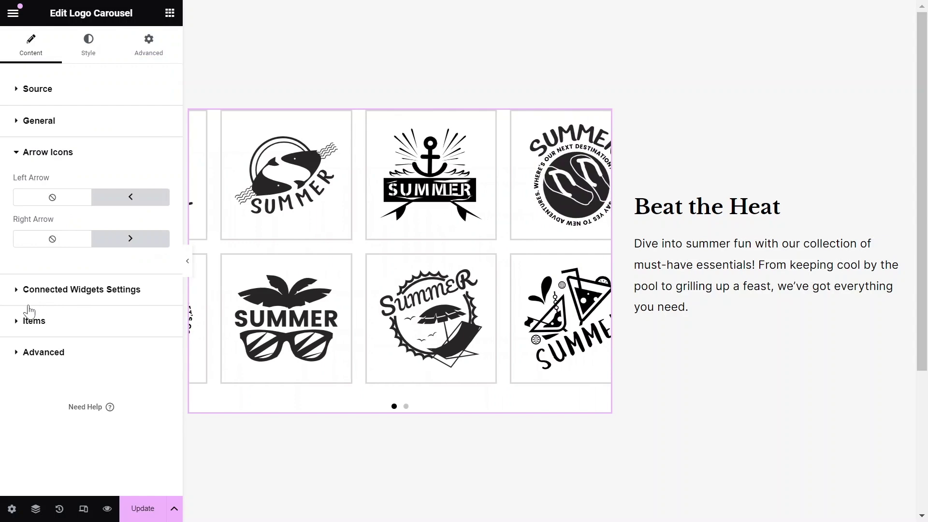
click(131, 198)
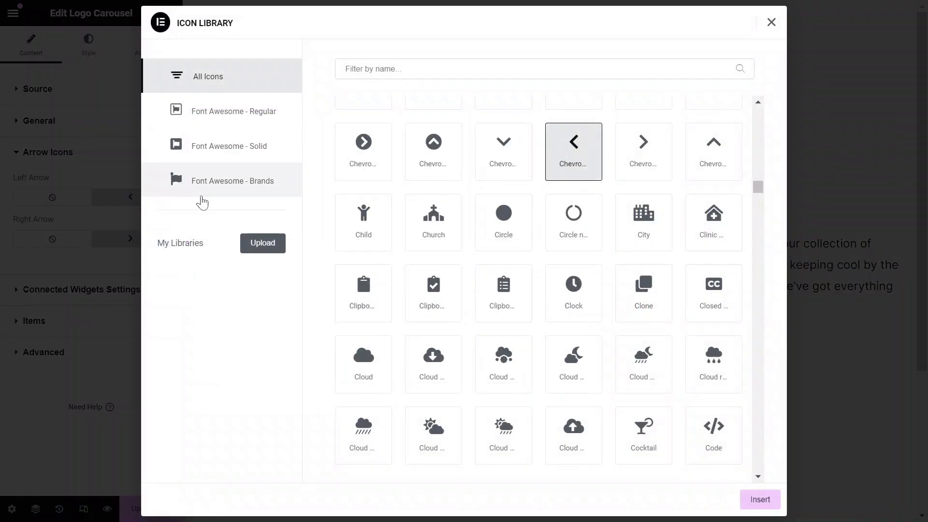
click(770, 509)
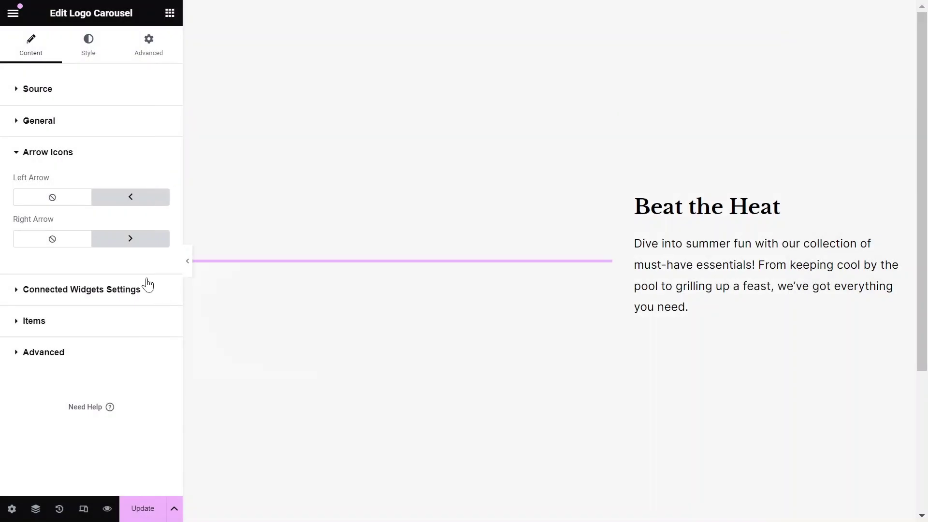
click(118, 240)
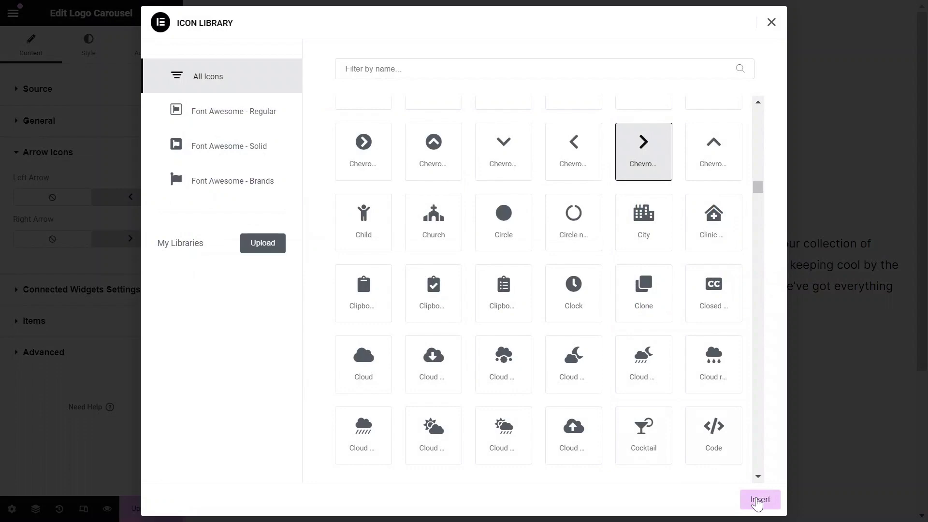
click(757, 504)
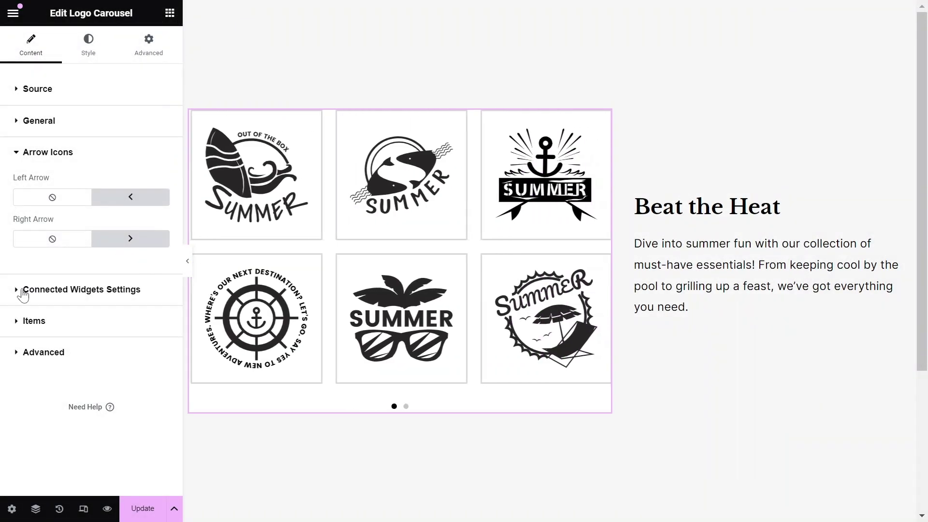
- Enable remote connection with the Auto Detect name and turn on Sync in Sync Group 1
click(23, 290)
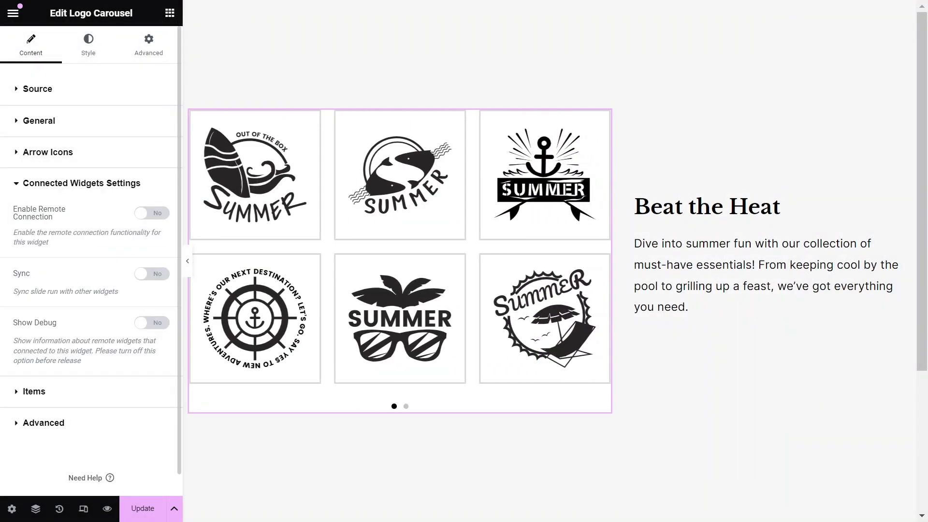
click(154, 217)
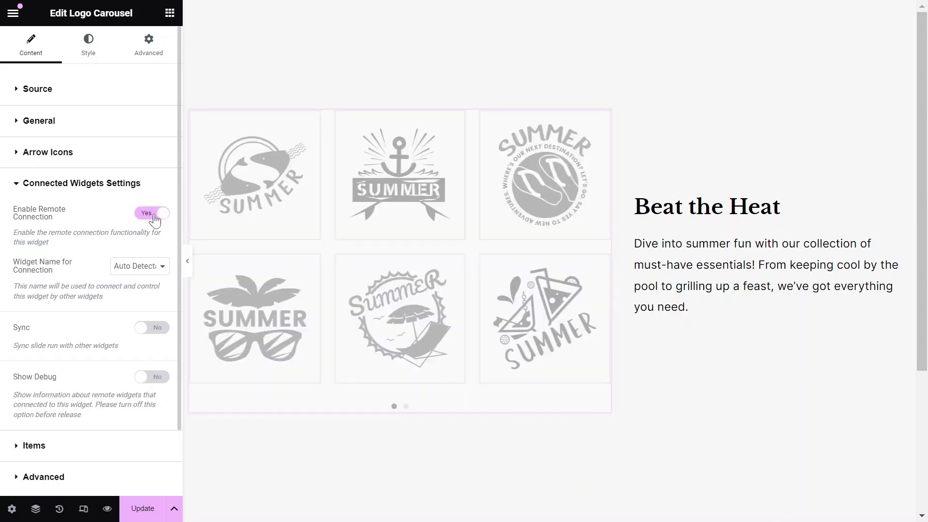
click(130, 273)
click(124, 282)
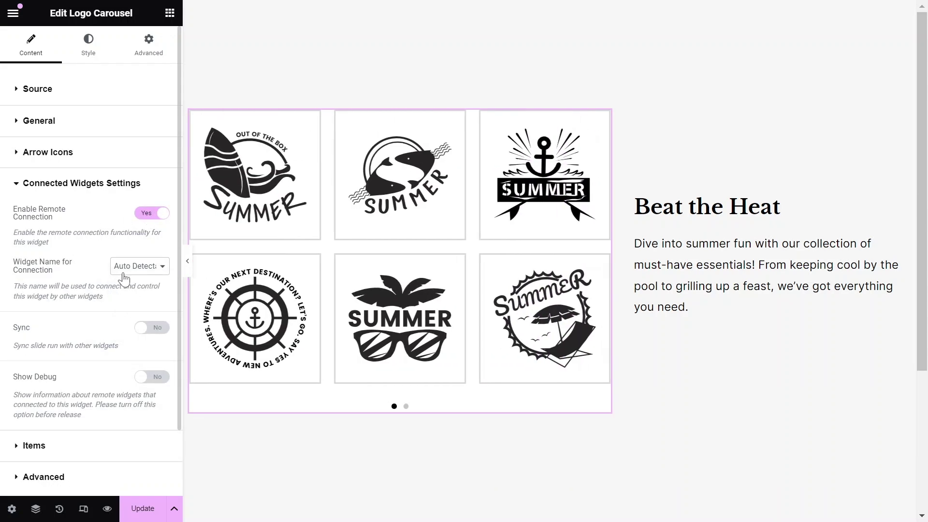
scroll(75, 329, down, 1)
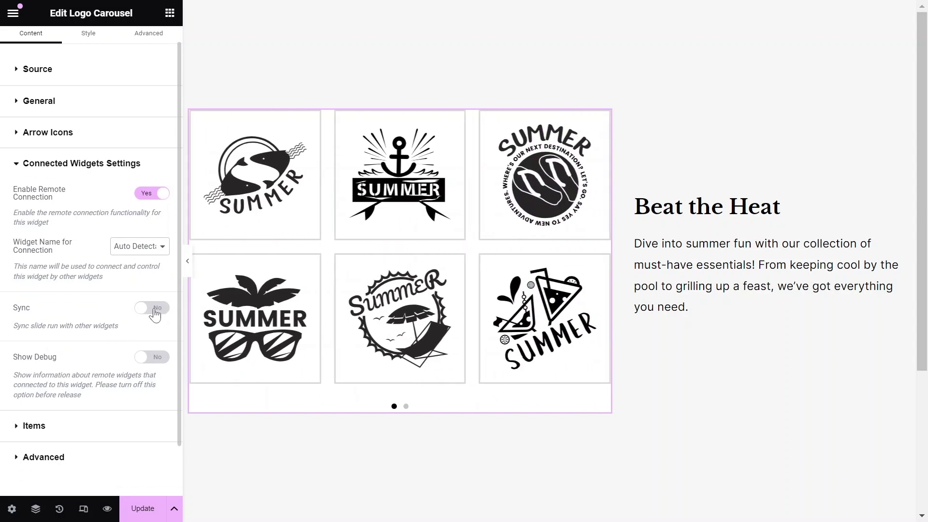
click(153, 308)
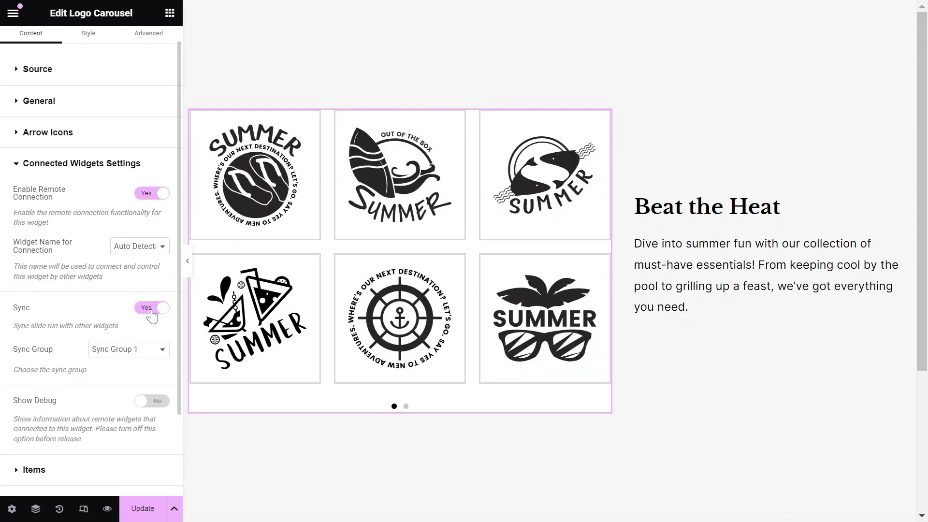
scroll(87, 356, down, 1)
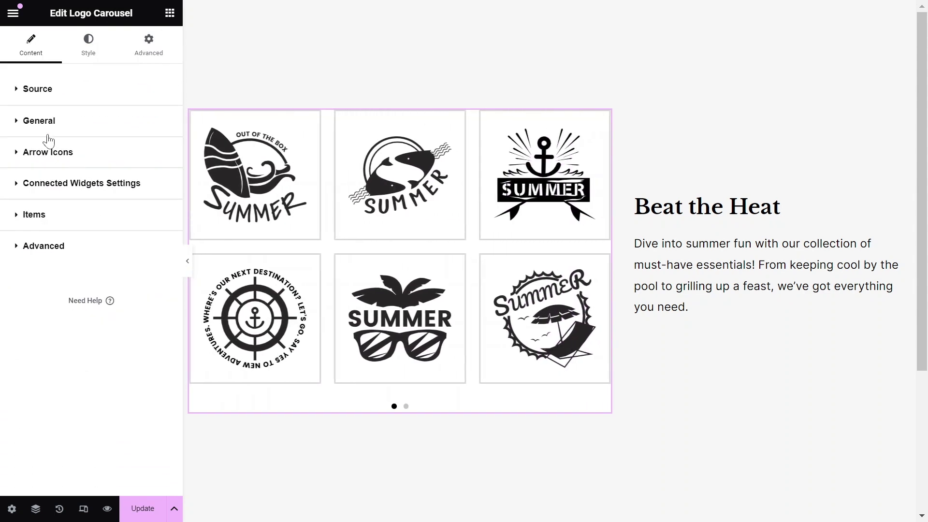
- In the Style tab, set the carousel Item Height to 100 and check the item background colour
click(85, 61)
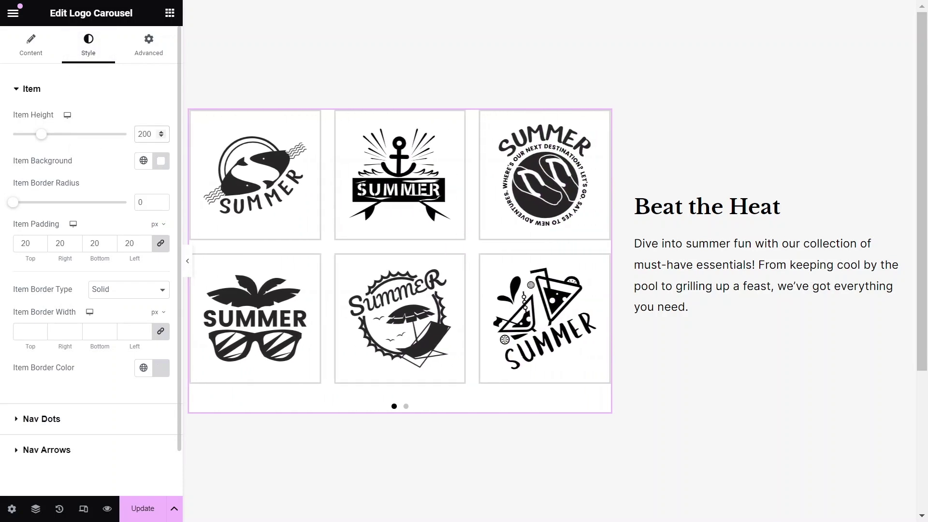
click(141, 134)
key(BackSpace)
text(1)
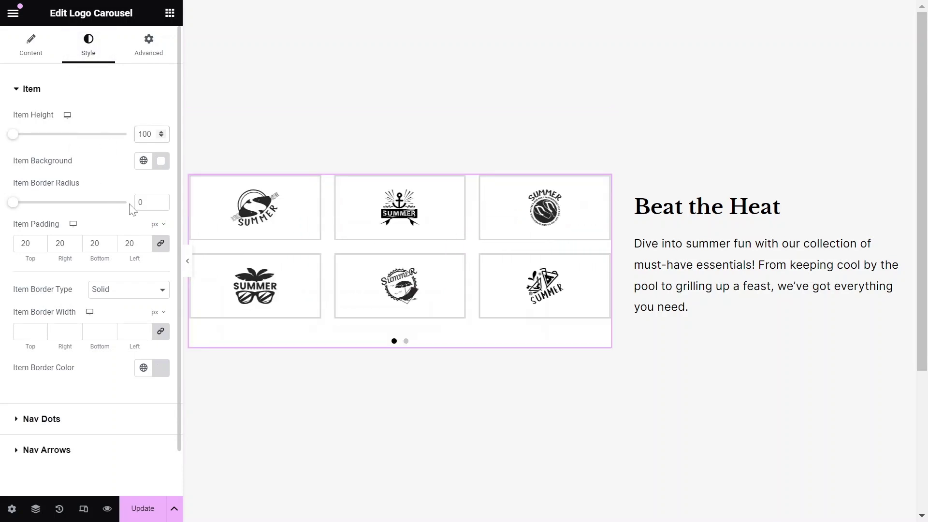
click(161, 160)
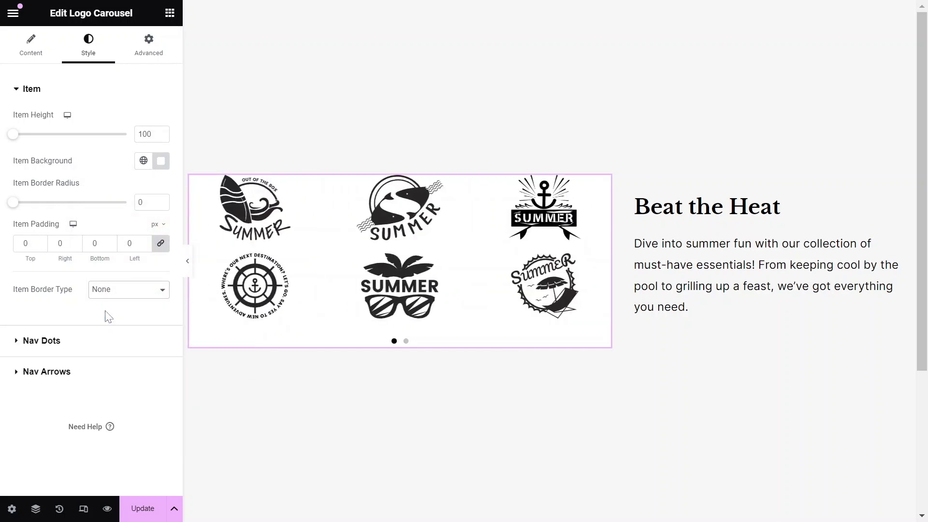
- Set nav dot size to 8, review the dot colours, and change the spacing between dots
click(24, 341)
click(145, 175)
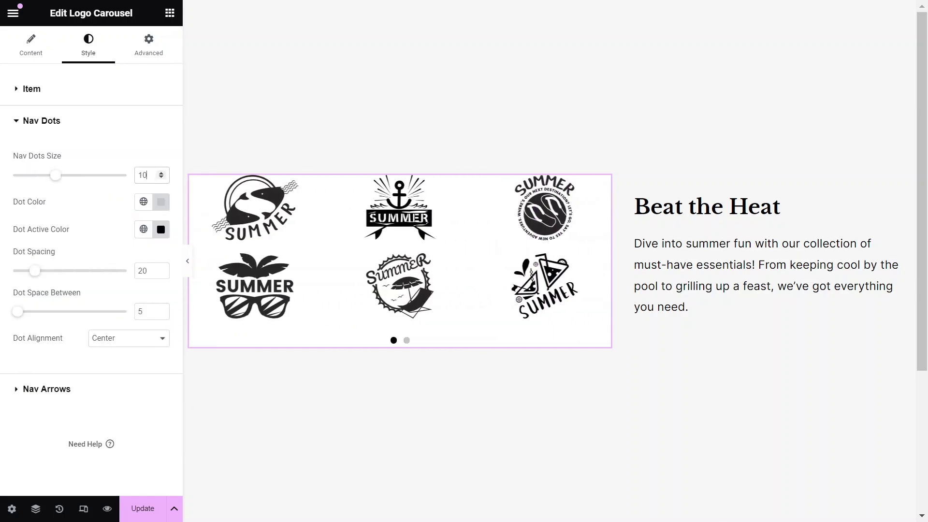
click(162, 205)
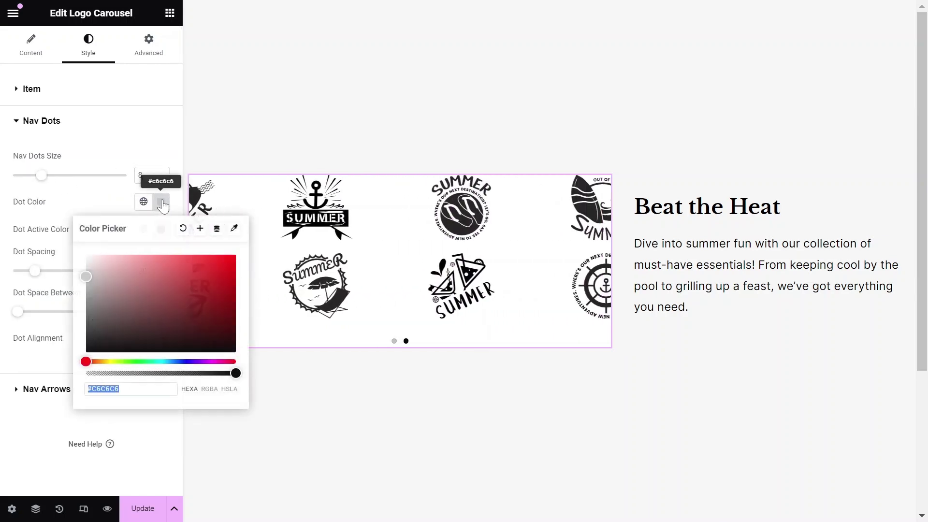
click(161, 203)
click(163, 230)
click(160, 230)
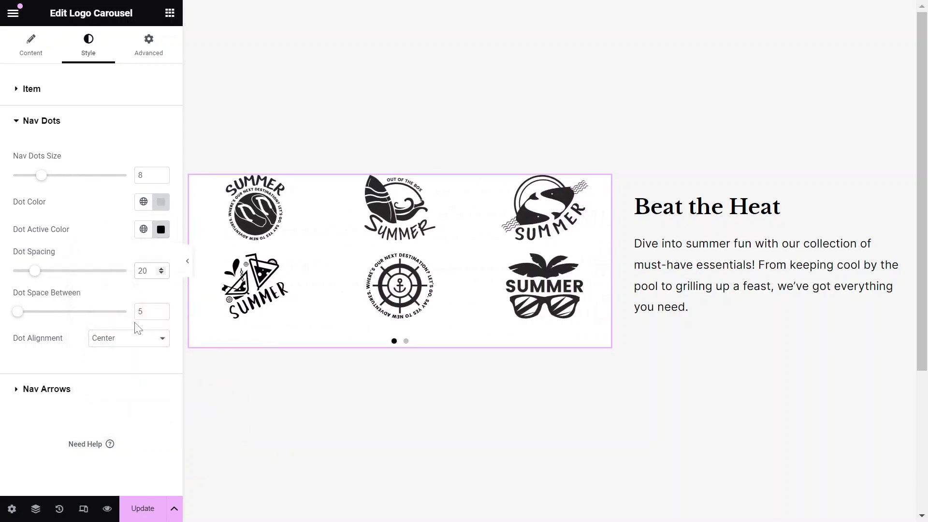
key(BackSpace)
- Place Remote Arrows below the Beat the Heat paragraph and test them sliding the carousel
text(3)
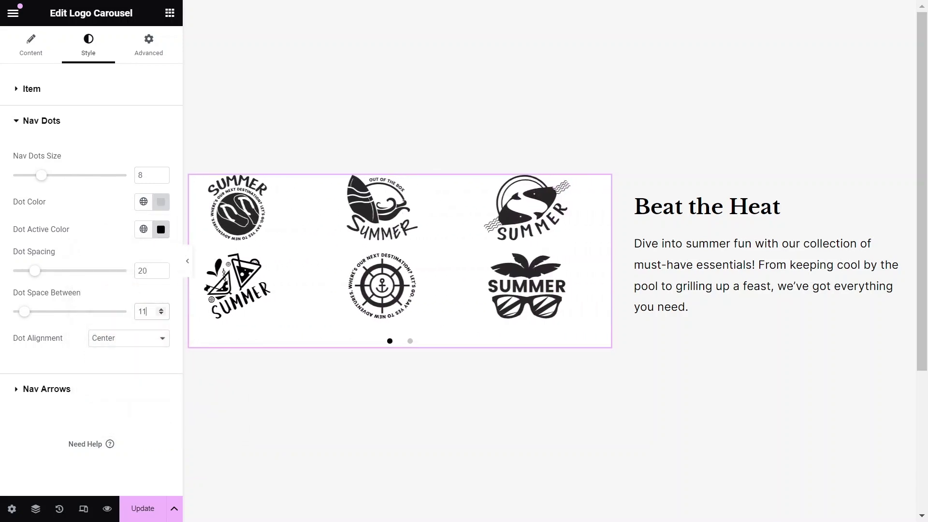
click(195, 126)
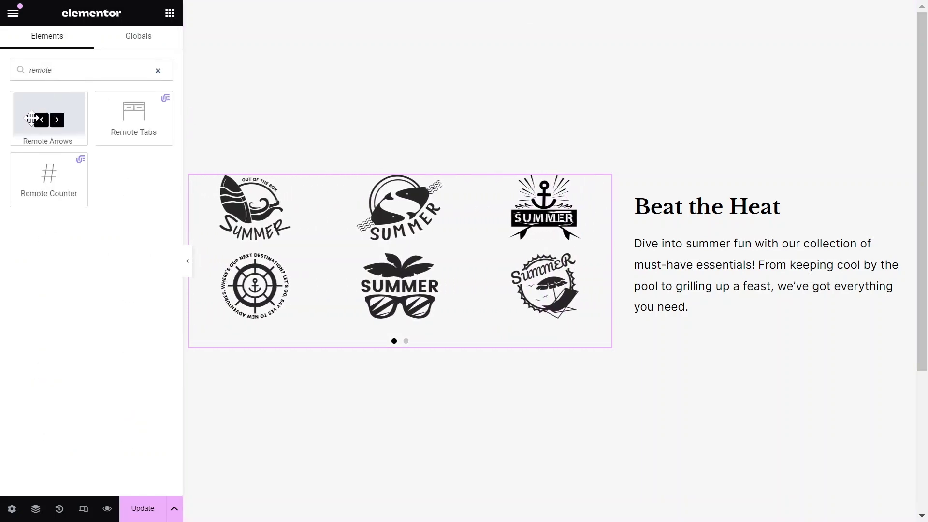
drag(514, 259, 670, 321)
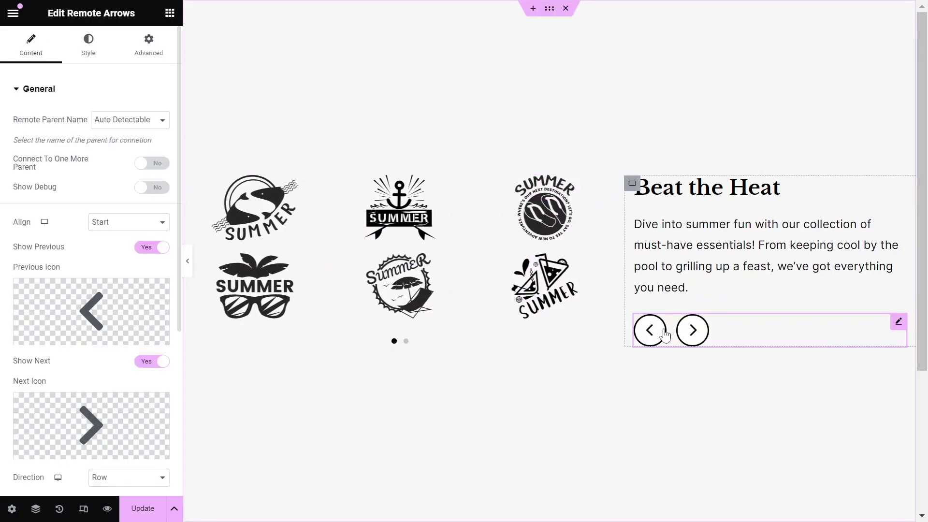
click(694, 331)
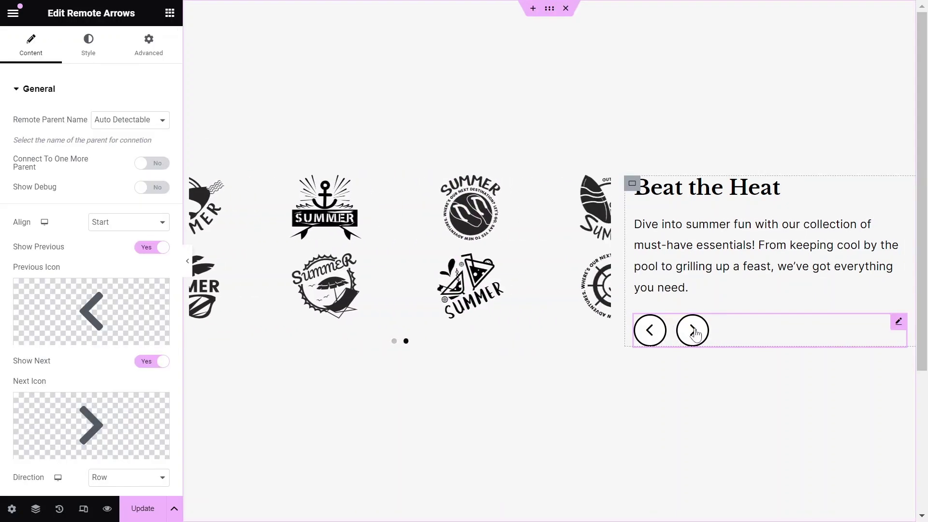
click(695, 334)
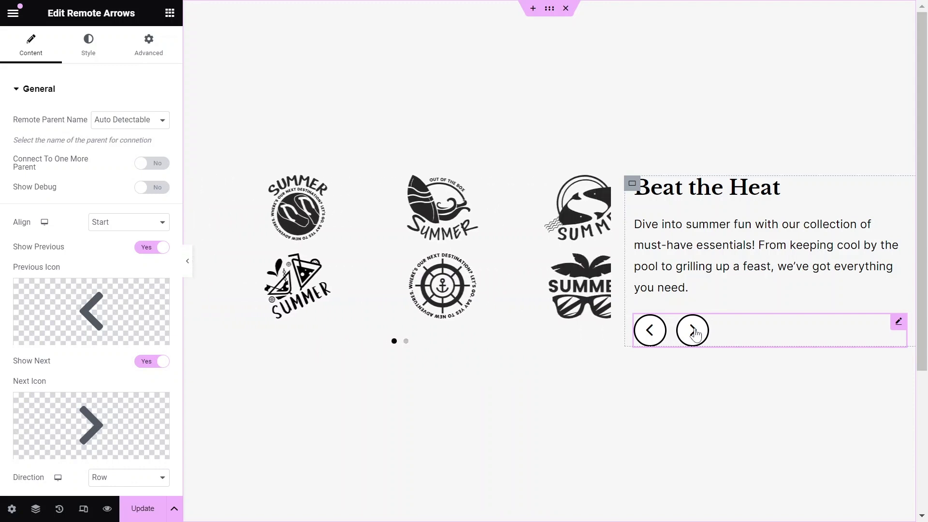
click(650, 332)
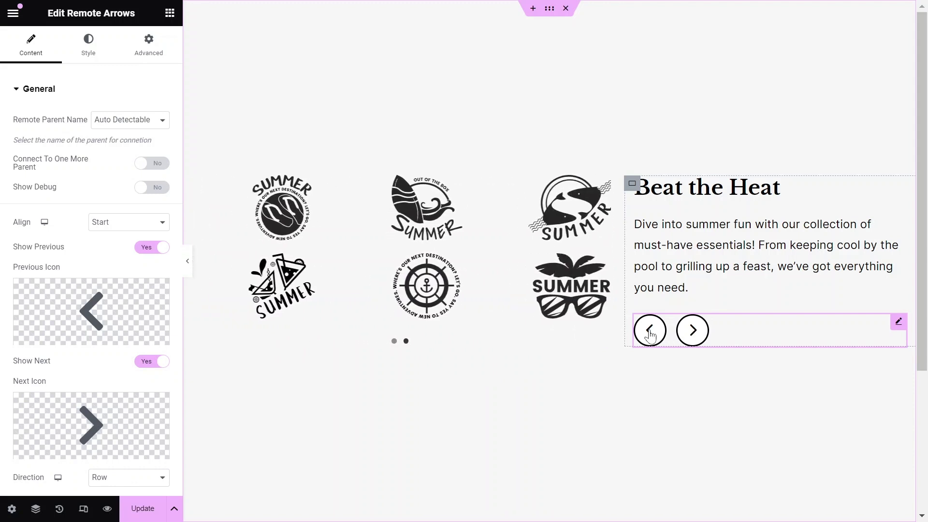
click(694, 331)
click(694, 331)
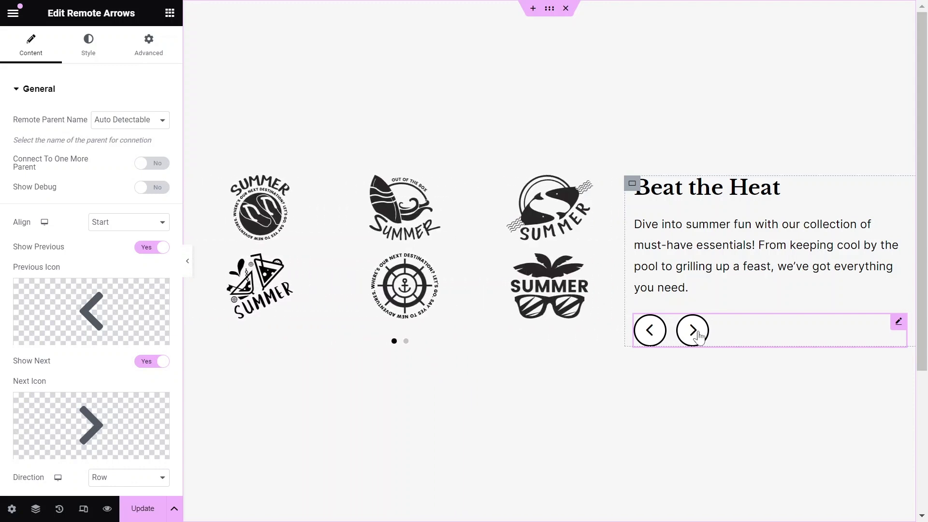
- Give the arrow buttons a black background and white chevron icons
click(88, 43)
click(161, 148)
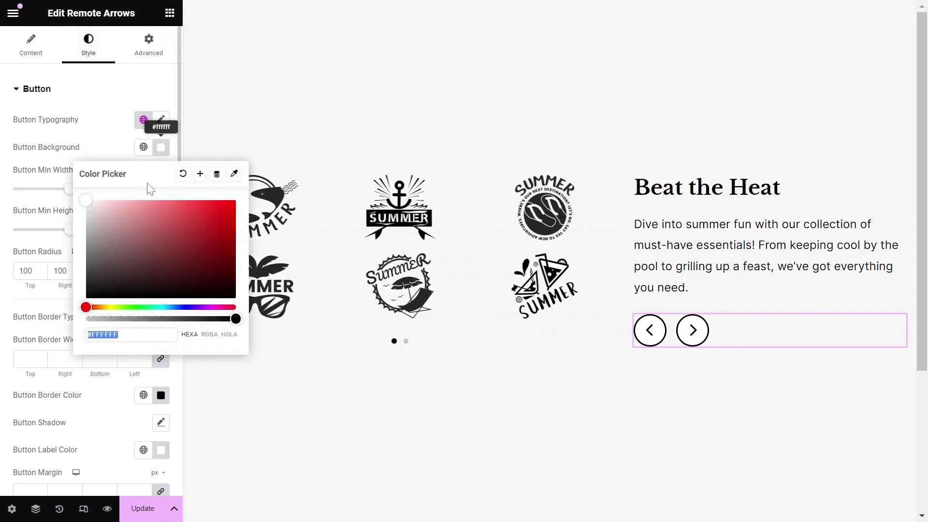
click(2, 321)
scroll(5, 321, down, 5)
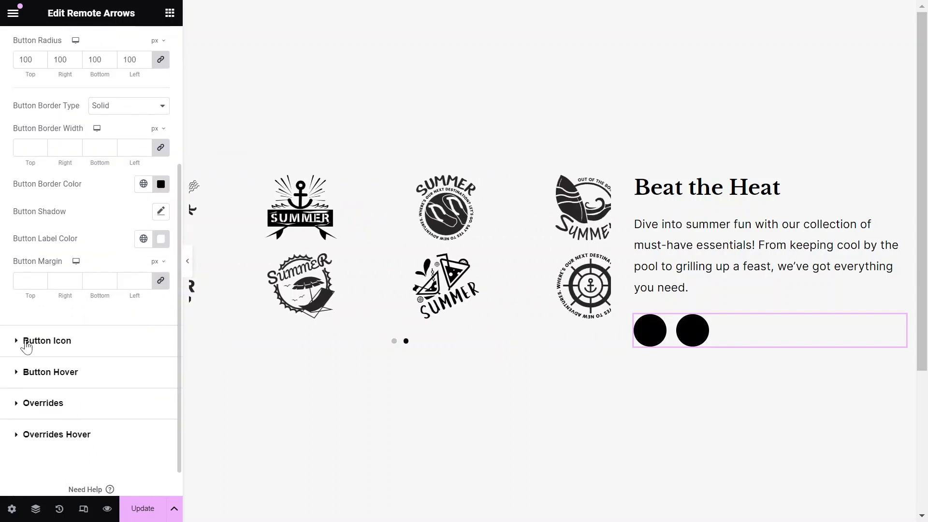
click(27, 339)
click(161, 152)
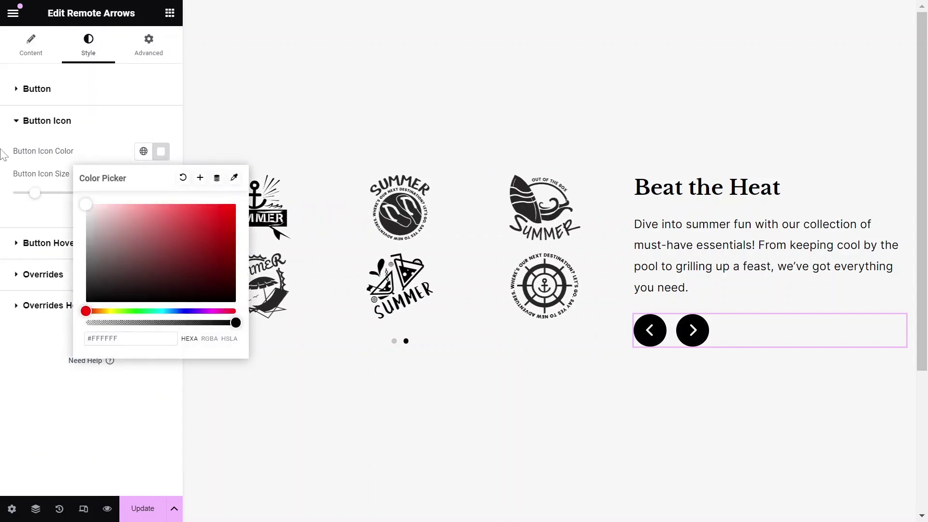